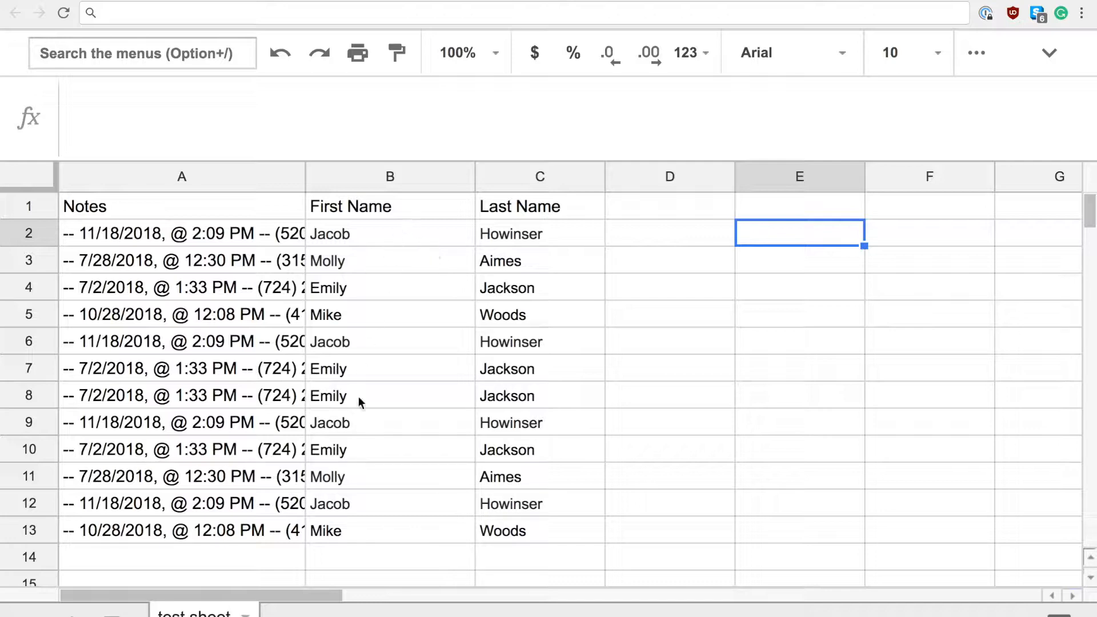
- Examine the full call notes in column A, including cells A2, A7 and A11, and the column's header
left_click(188, 236)
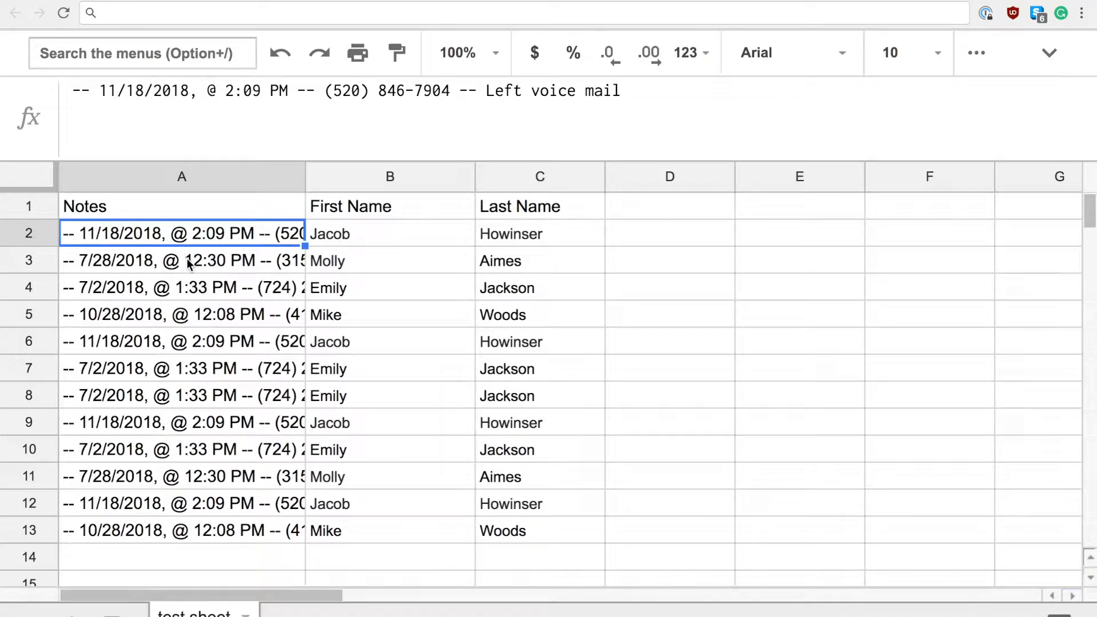
left_click(74, 91)
left_click(318, 91)
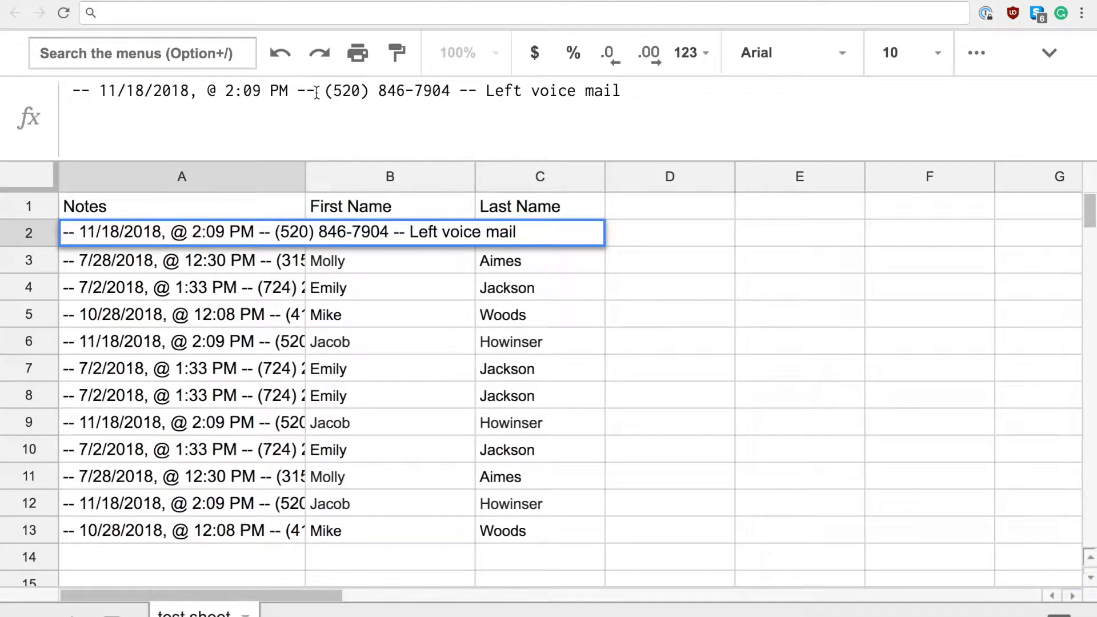
left_click(216, 368)
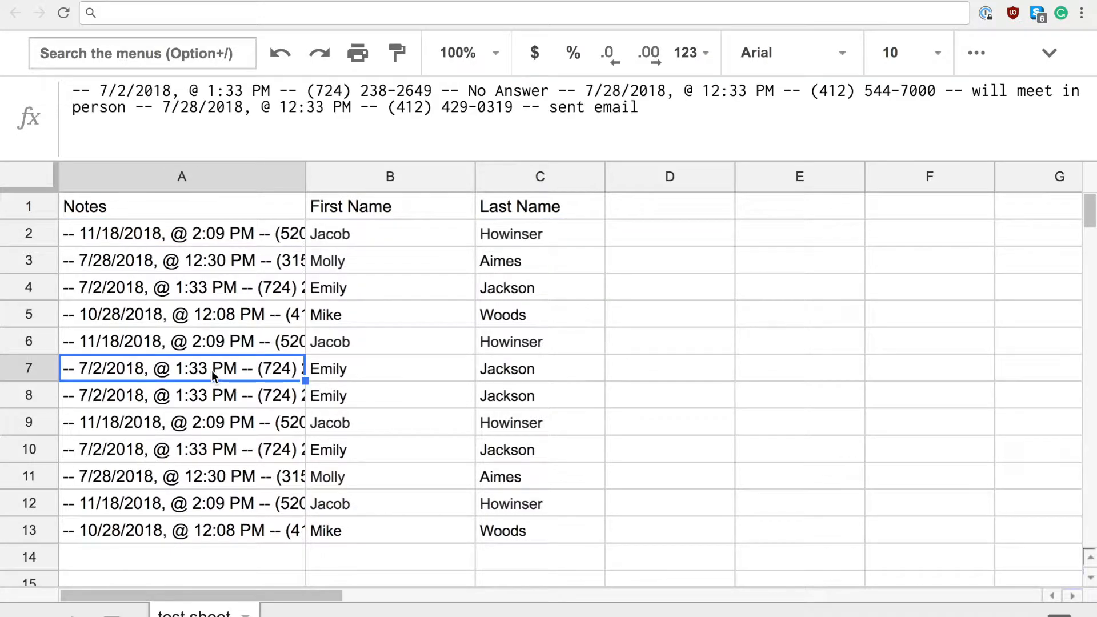
left_click(74, 89)
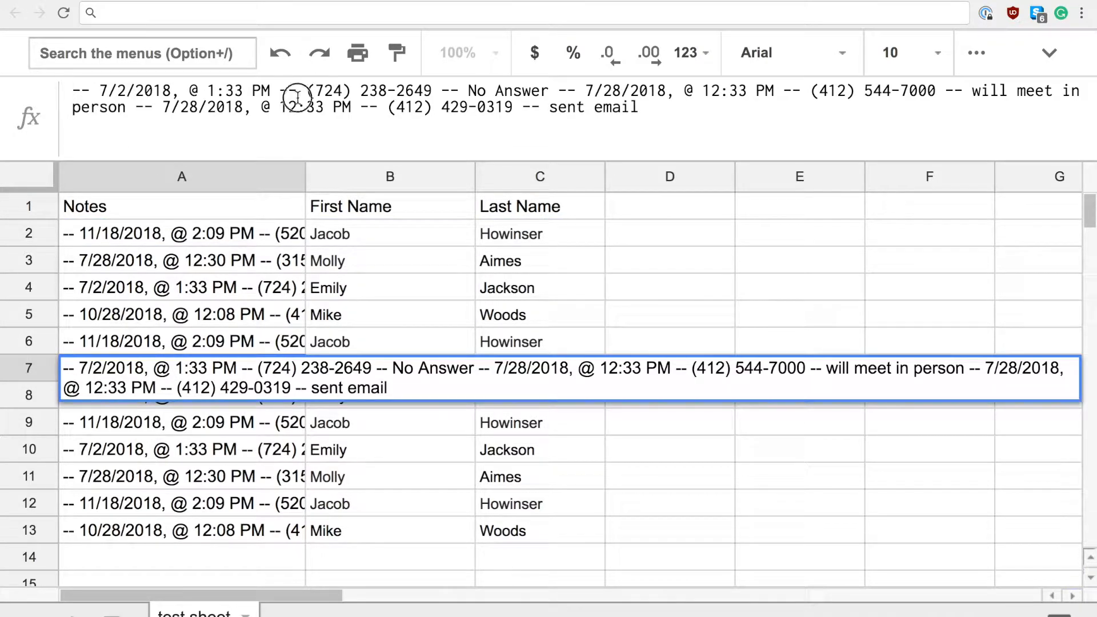
left_click(298, 89)
left_click(222, 482)
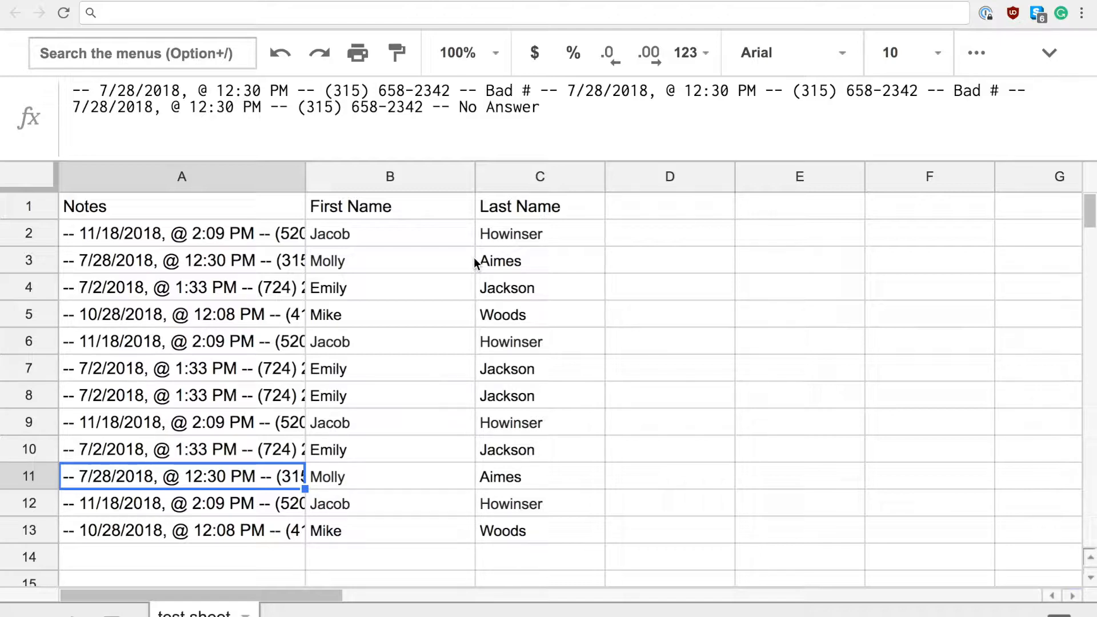
left_click(253, 198)
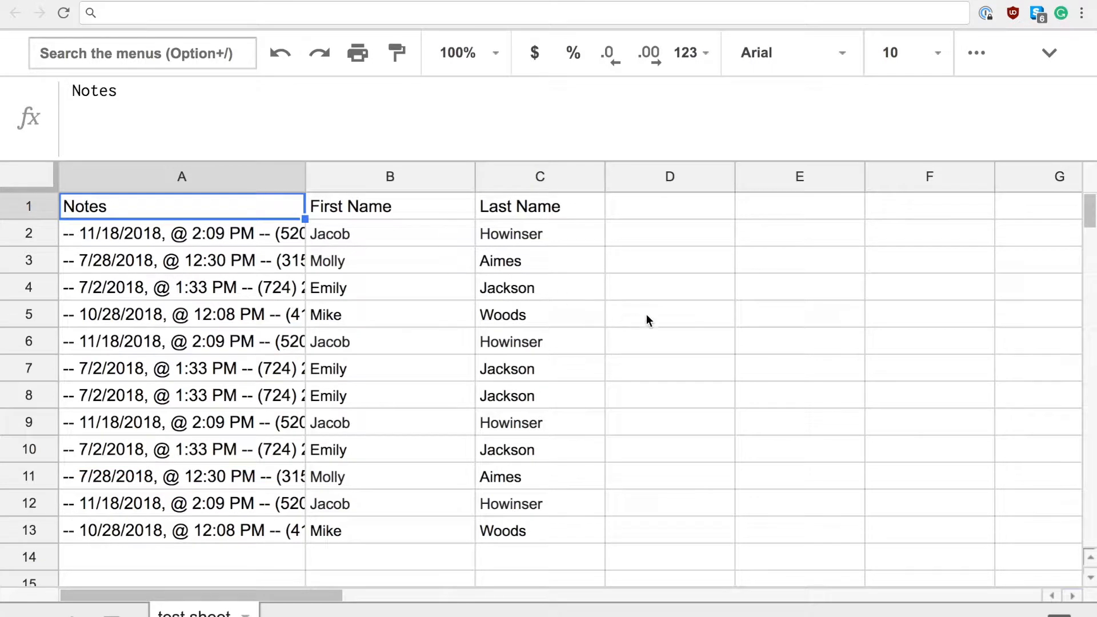
- Extract the unique rows of A1:C13 into a list starting at cell E4 with the UNIQUE function
left_click(790, 294)
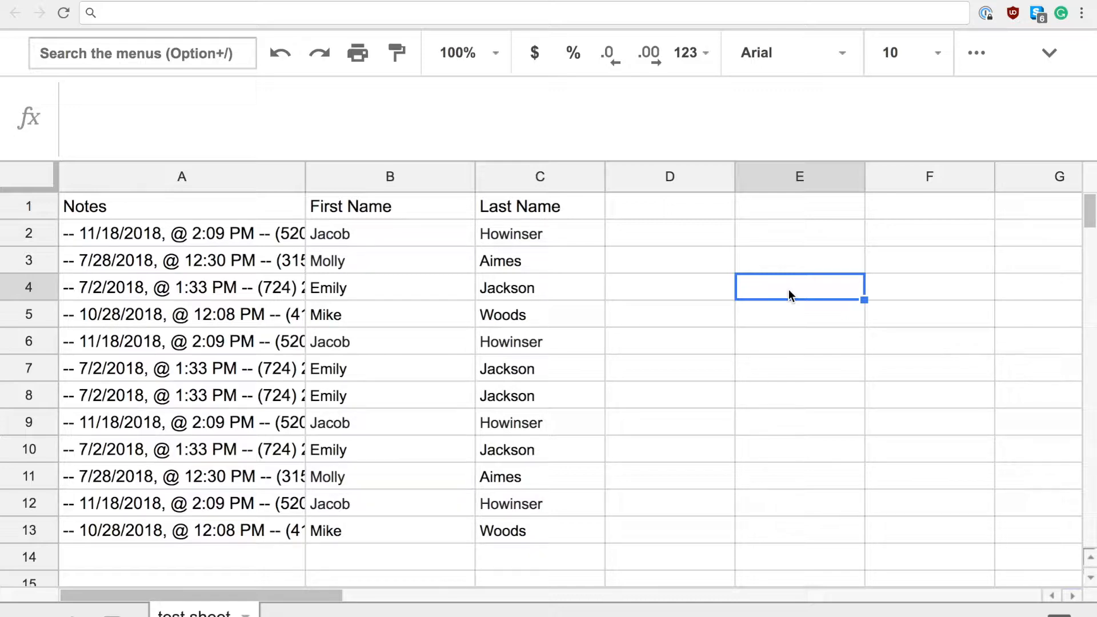
type("=Uni")
key("Tab")
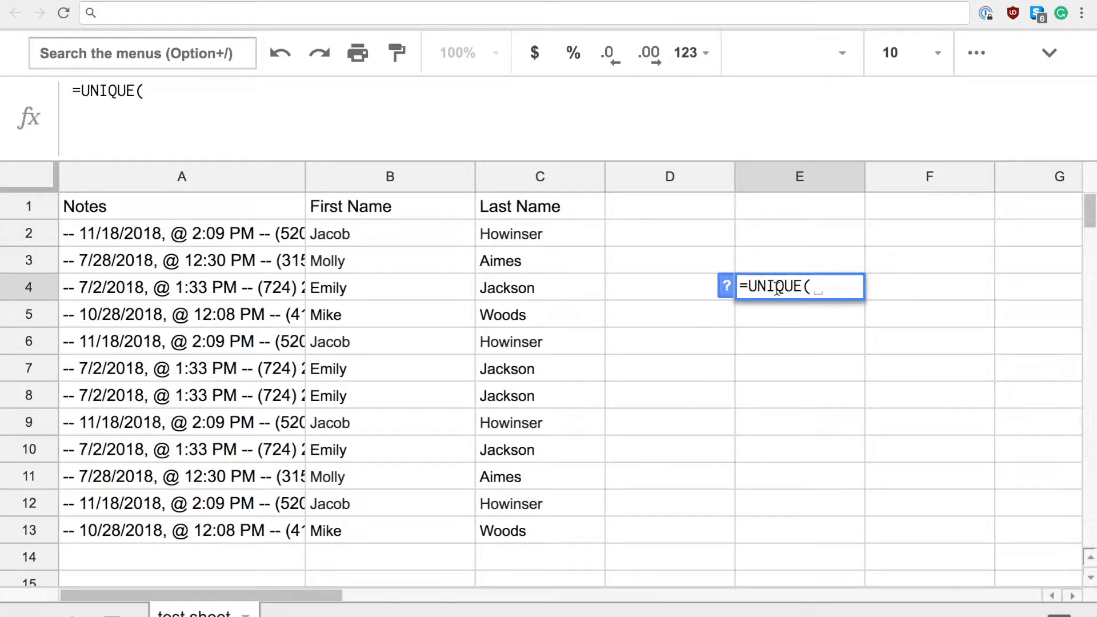
left_click(729, 287)
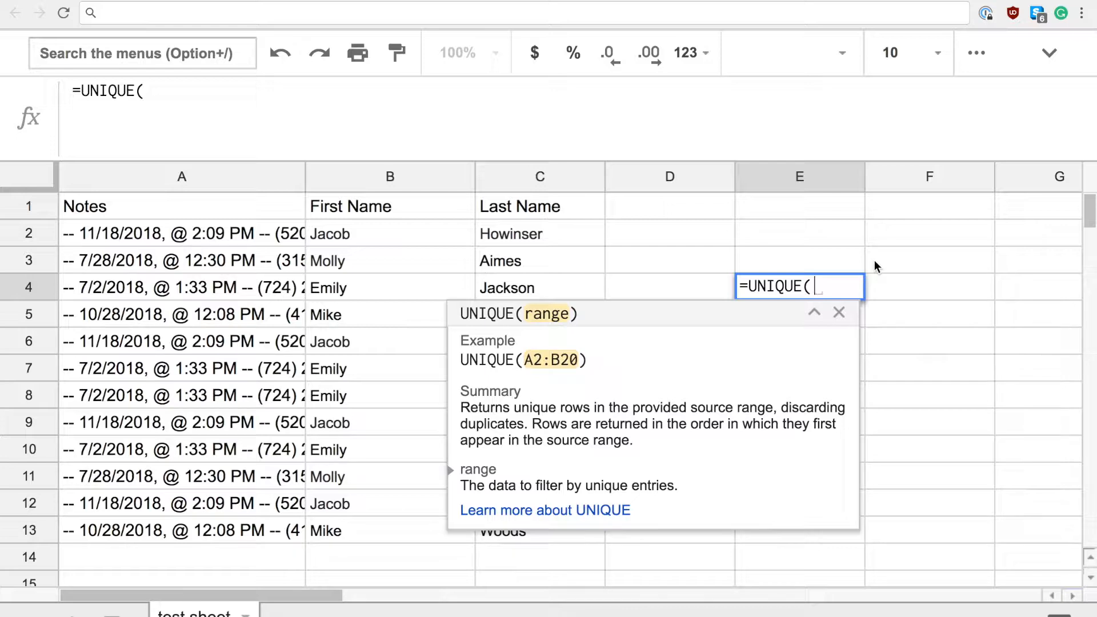
type("A1:")
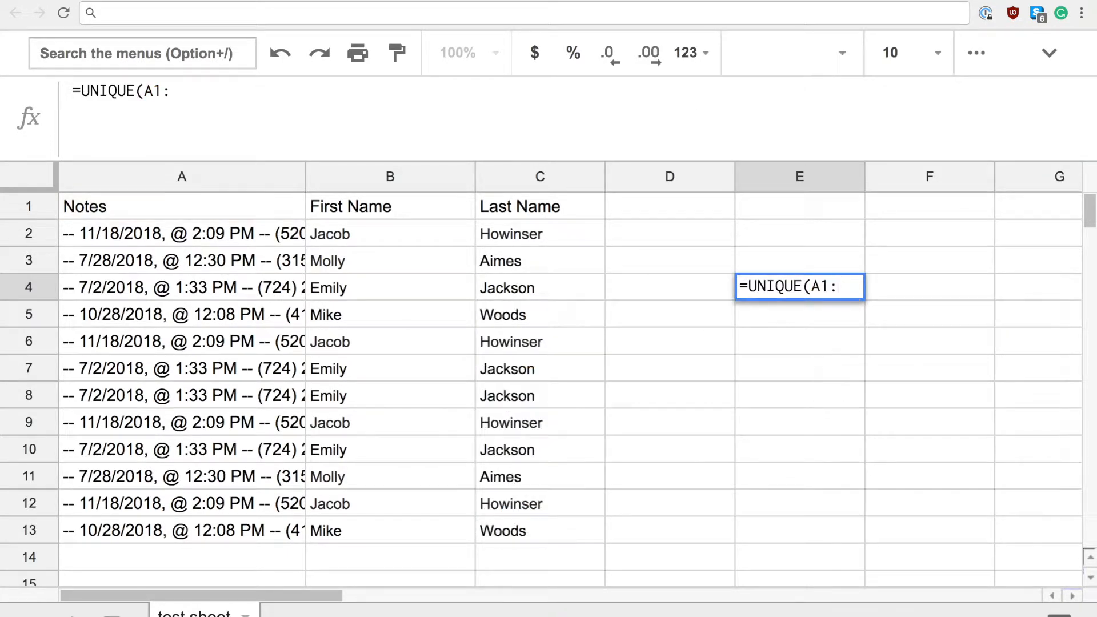
type("C")
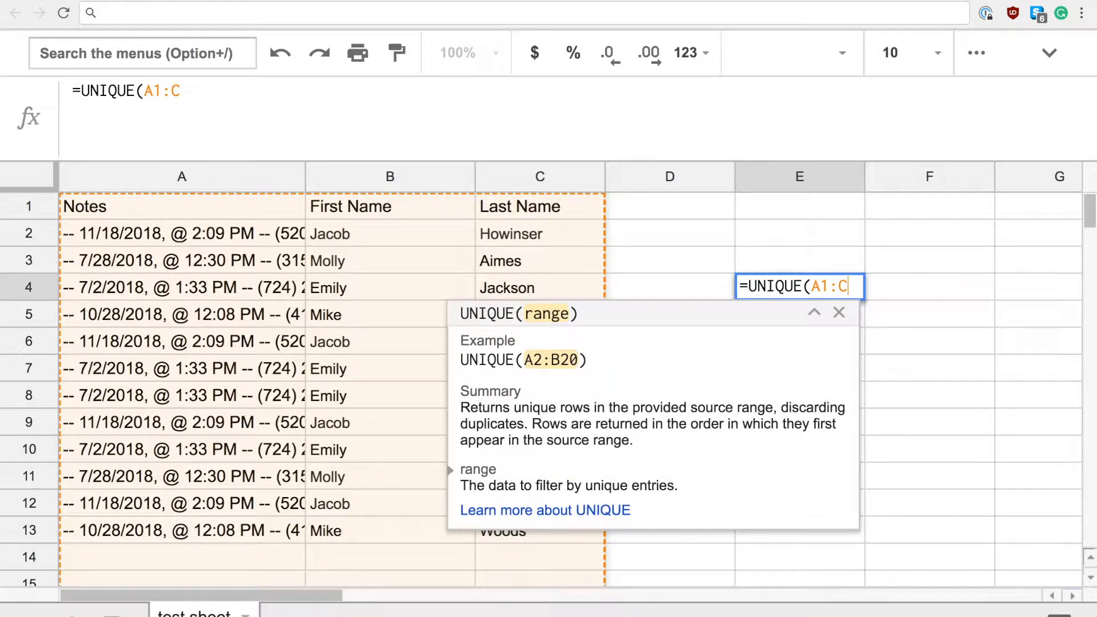
type("1")
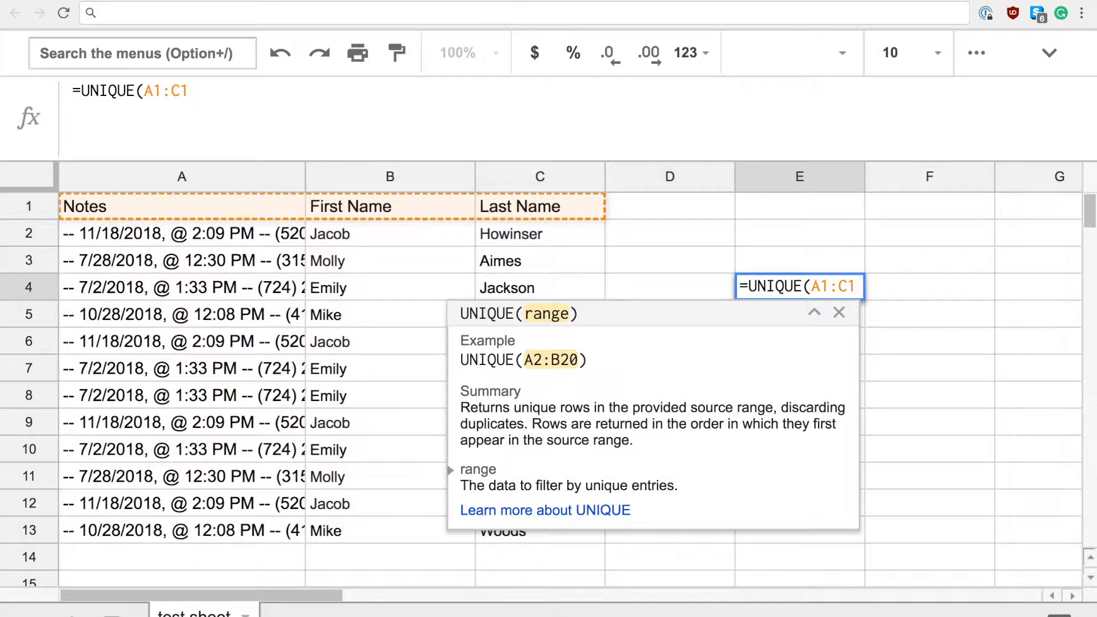
type("3")
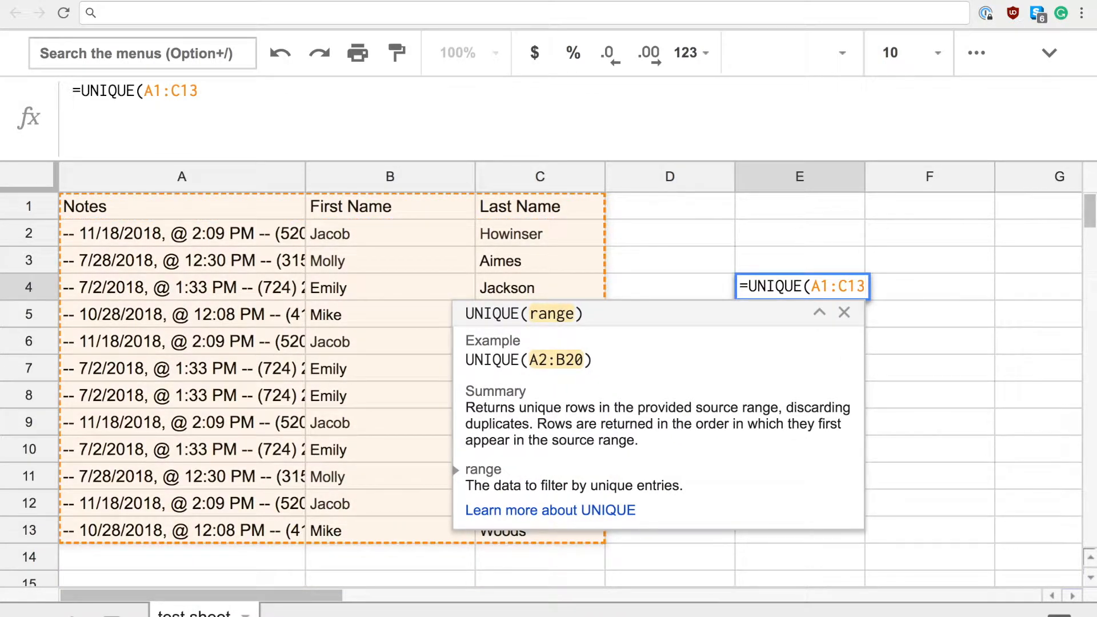
key("Return")
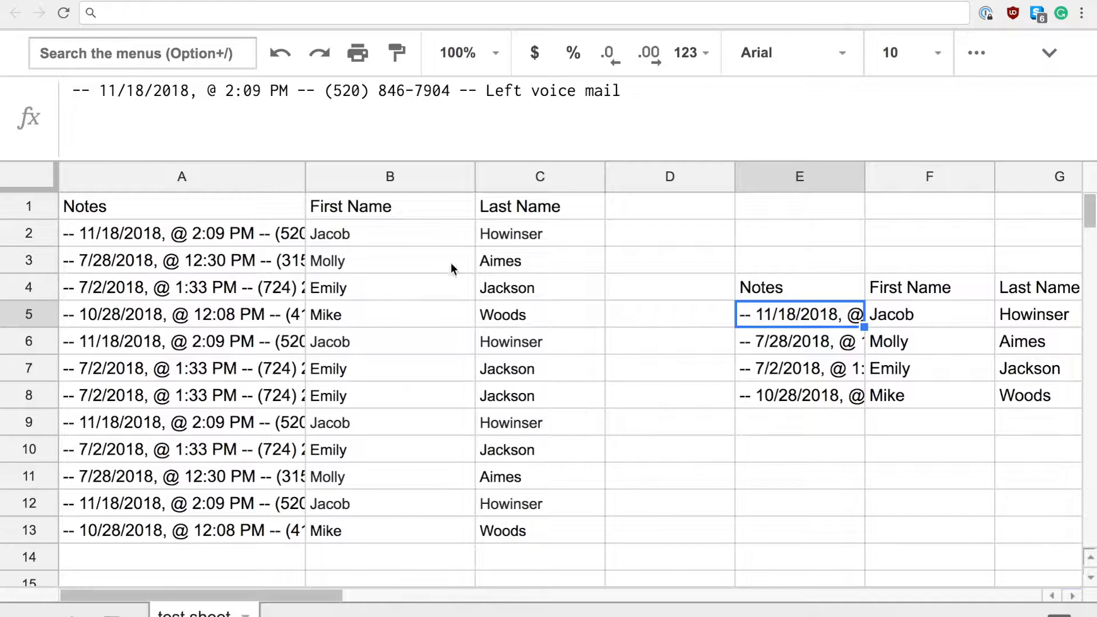
- Review the full text of each note in the deduplicated list, cells E5 to E8
left_click(797, 339)
left_click(796, 324)
left_click(794, 343)
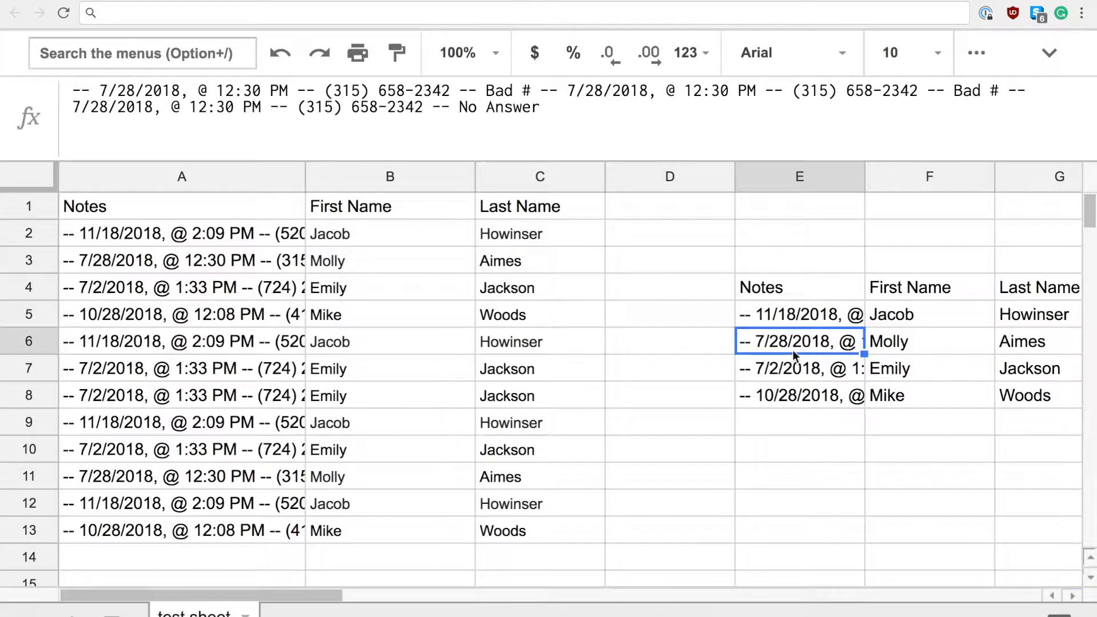
left_click(793, 371)
left_click(793, 395)
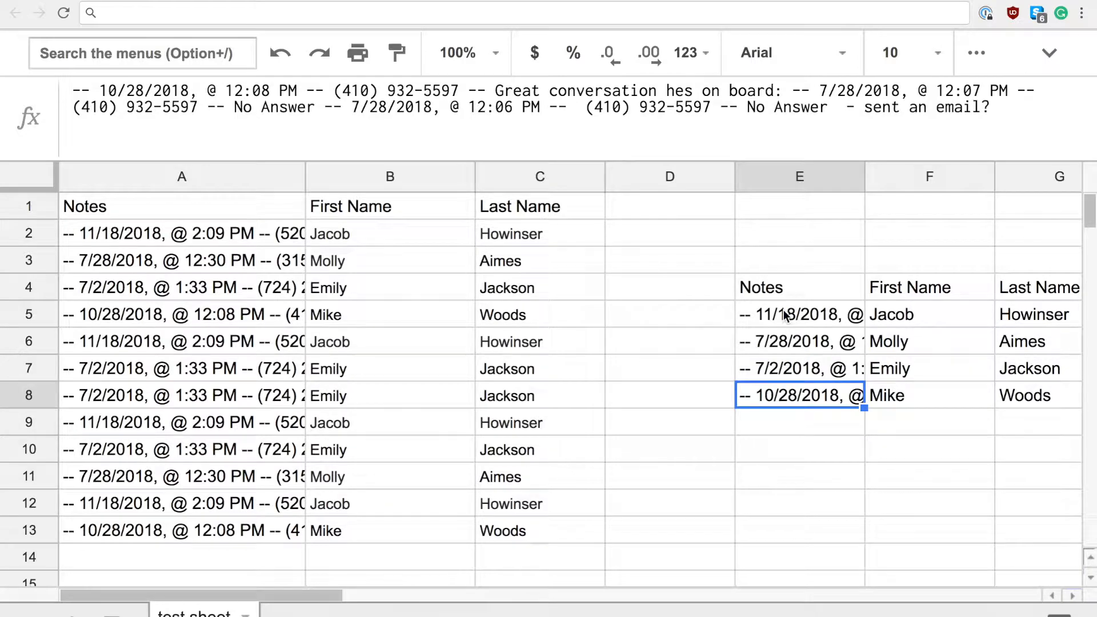
left_click(801, 318)
left_click(802, 343)
left_click(803, 371)
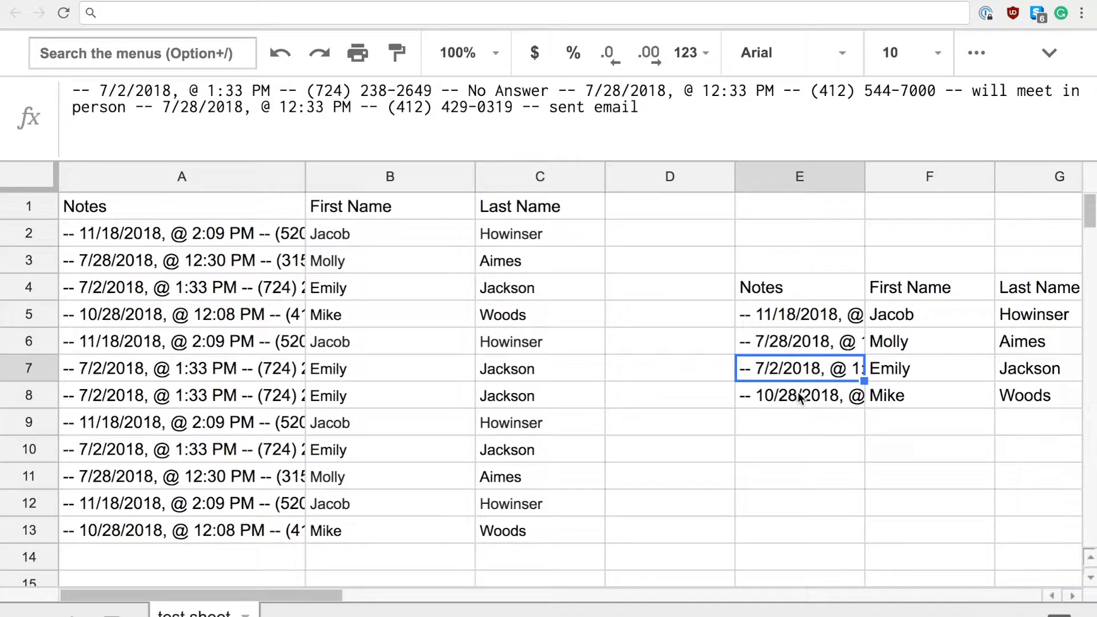
left_click(800, 397)
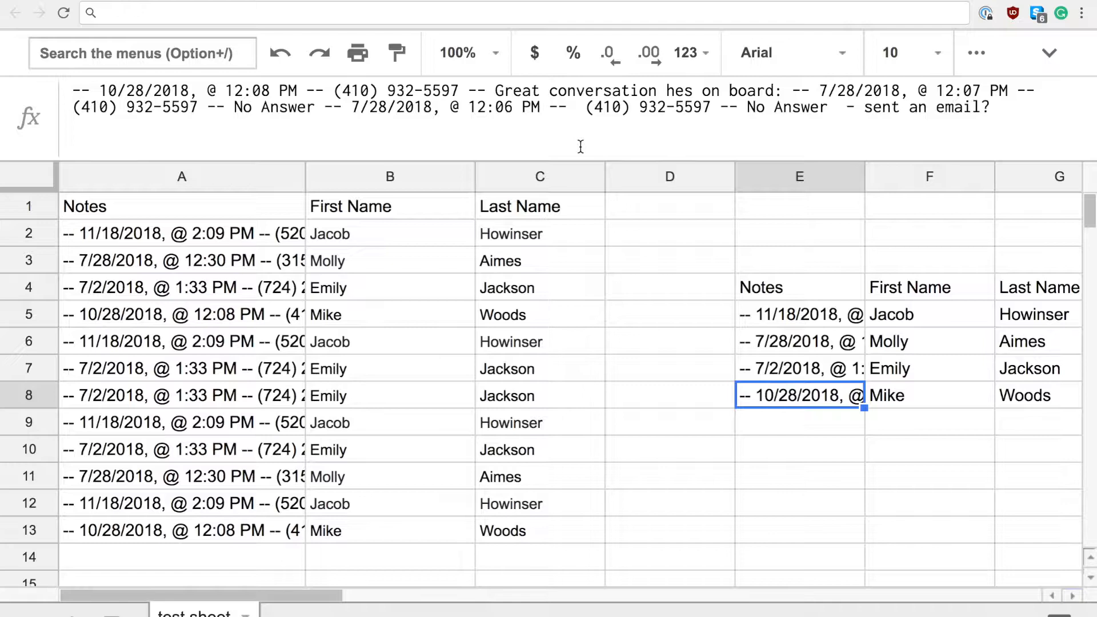
- In Find and replace, set the search pattern to "-- [0-9]?[0-9]/[0-9]?[0-9]/[0-9][0-9][0-9][0-9], @ [0-9]?[0-9]:[0-9][0-9] [A-Z][A-Z] --"
key("super+shift+h")
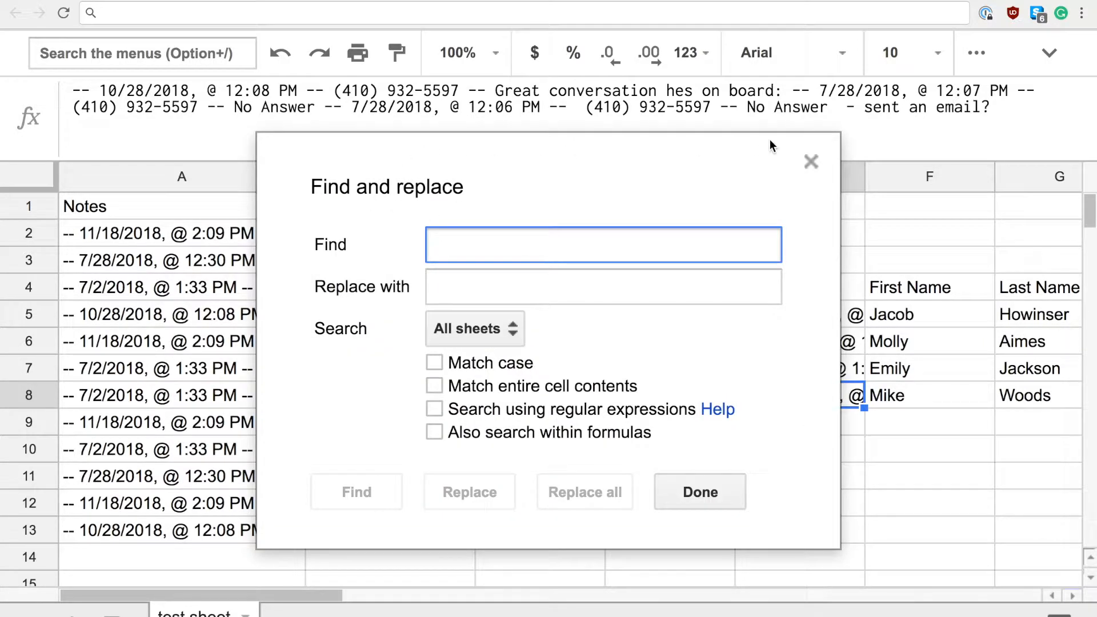
left_click(811, 162)
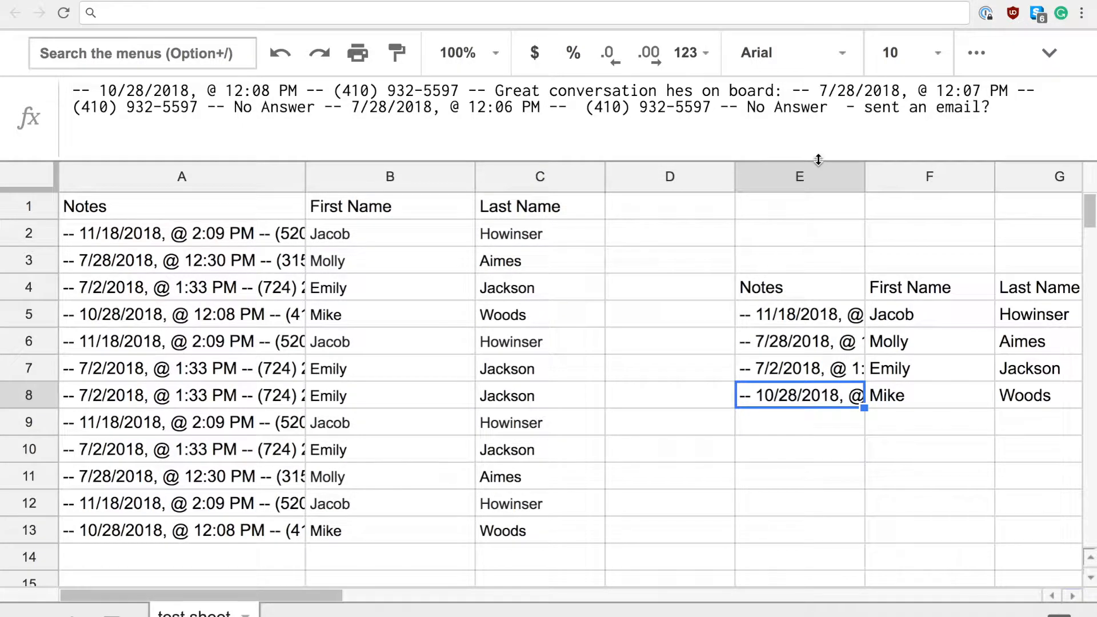
key("super+f")
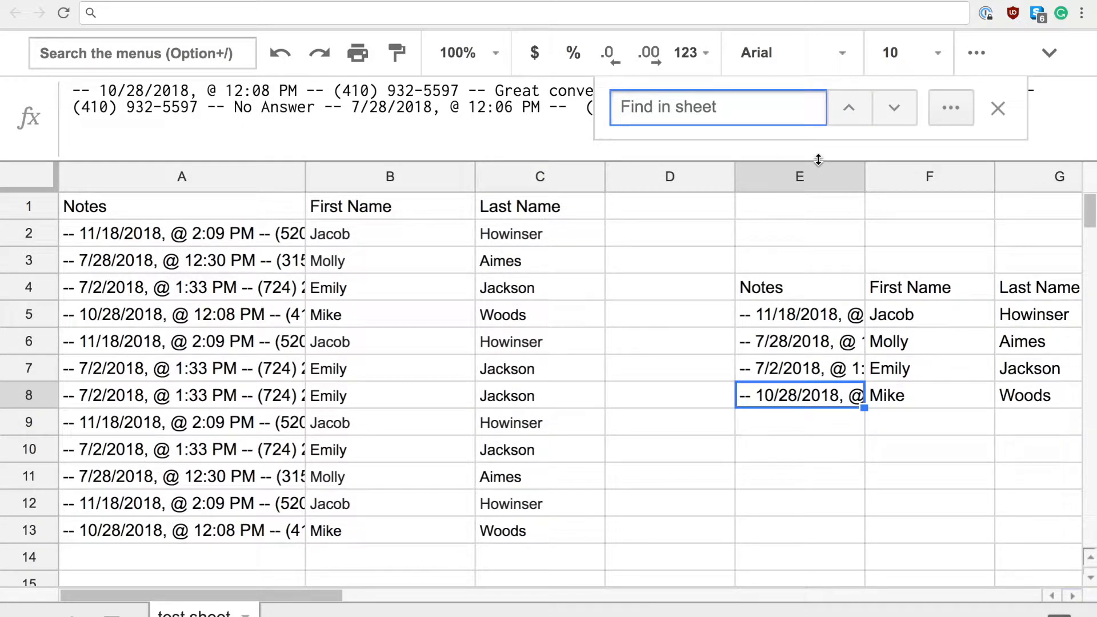
left_click(951, 108)
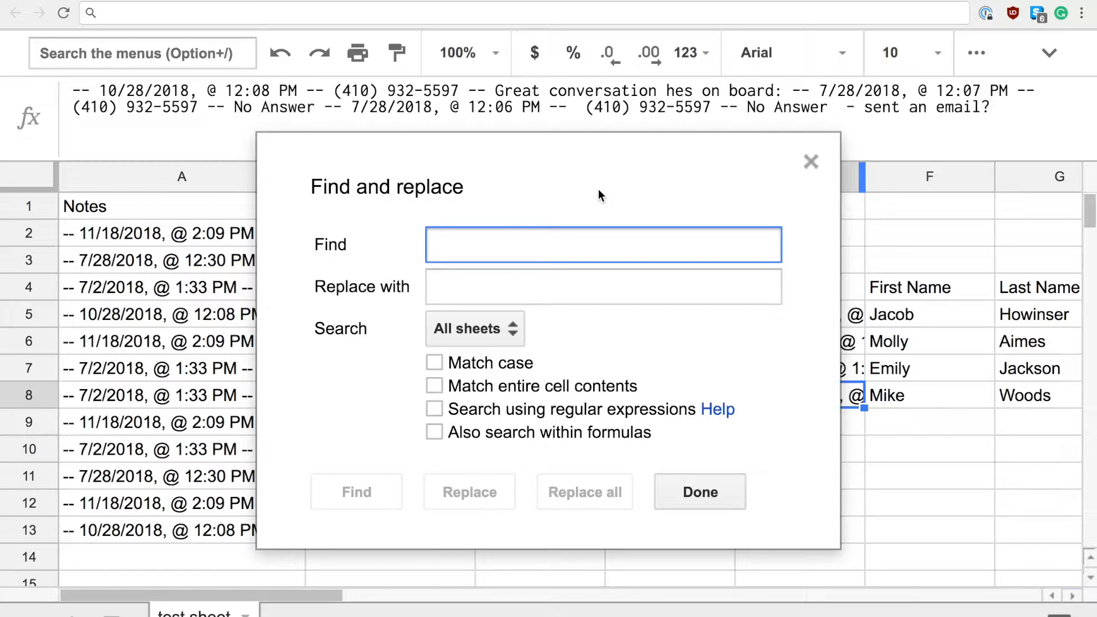
key("super+v")
- Read through the entered search pattern back to its beginning
key("Left")
key("Left")
key("Left")
key("Left")
key("Left")
key("Left")
key("Left")
key("Left")
key("Left")
key("Left")
key("Left")
key("Left")
key("Left")
key("Left")
key("Left")
key("Left")
key("Left")
key("Left")
key("Left")
key("Left")
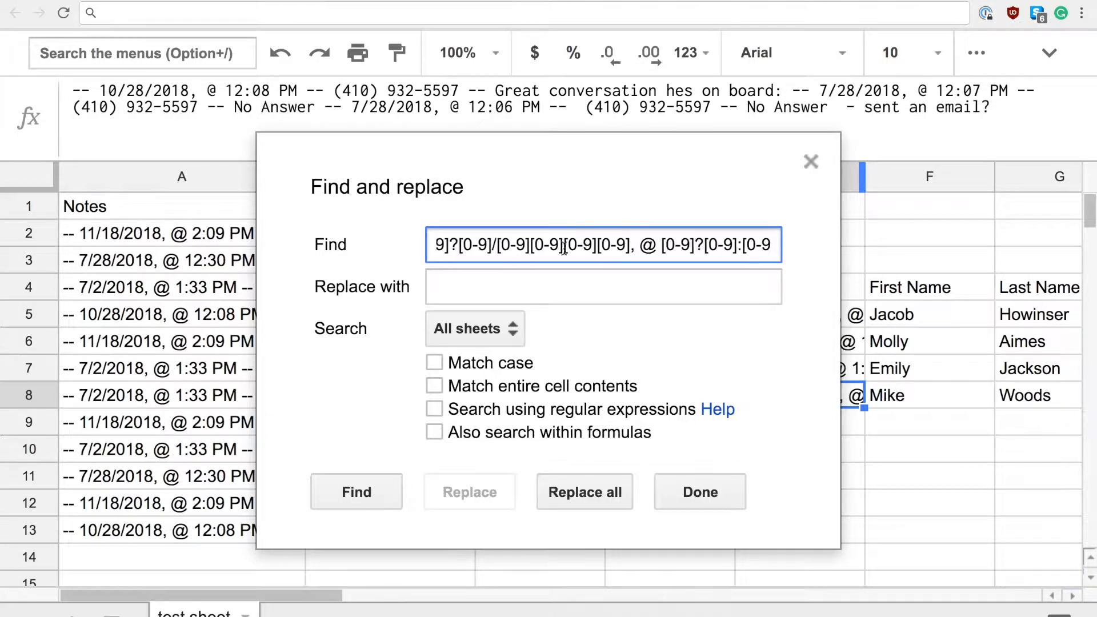
key("Right")
key("Right")
key("Right")
key("Right")
key("Right")
key("Right")
key("Right")
key("Right")
key("Right")
key("Right")
key("Right")
key("Right")
key("Right")
key("Right")
key("Right")
key("Right")
key("Right")
key("Right")
key("Right")
key("Right")
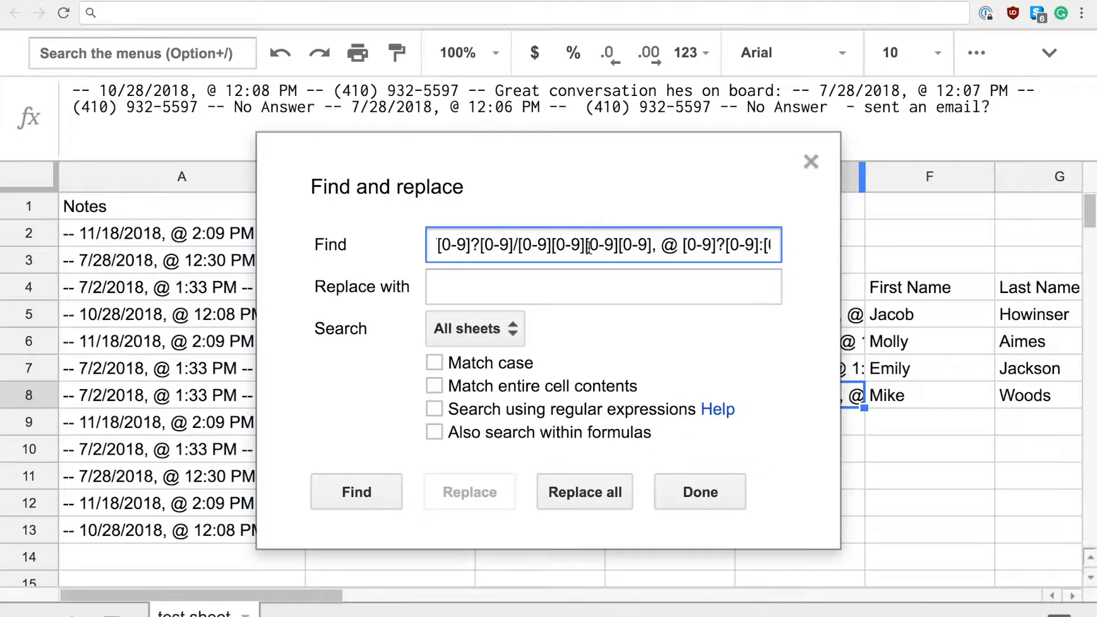
scroll(589, 247, "left", 4)
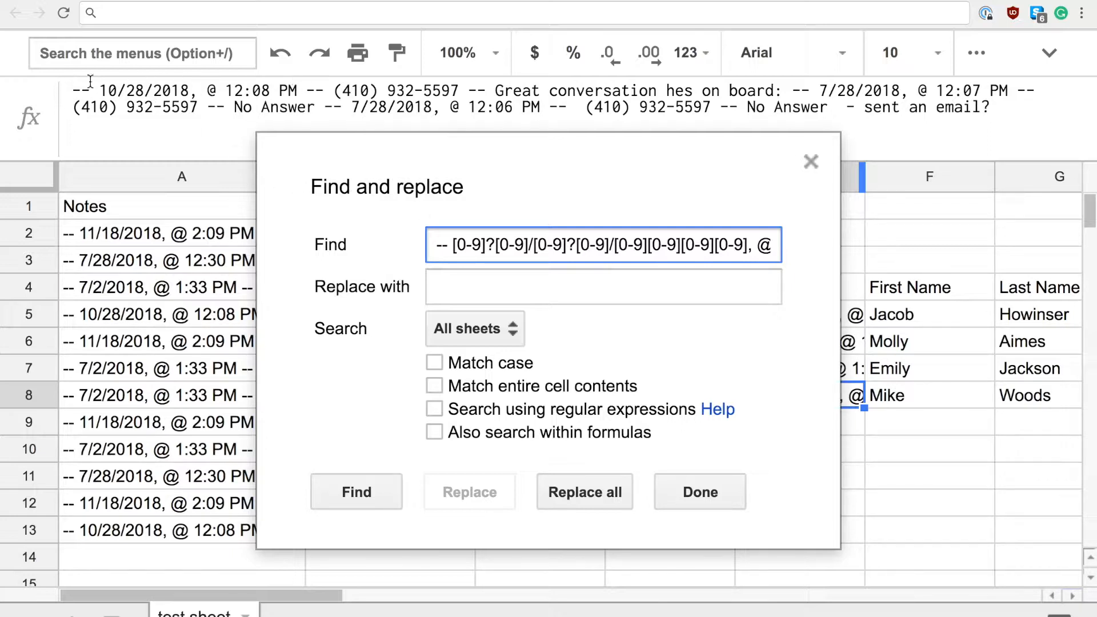
- Compare the pattern's optional-digit date and time parts with the timestamps in the notes of cells E8, A3 and A2
left_click(323, 90)
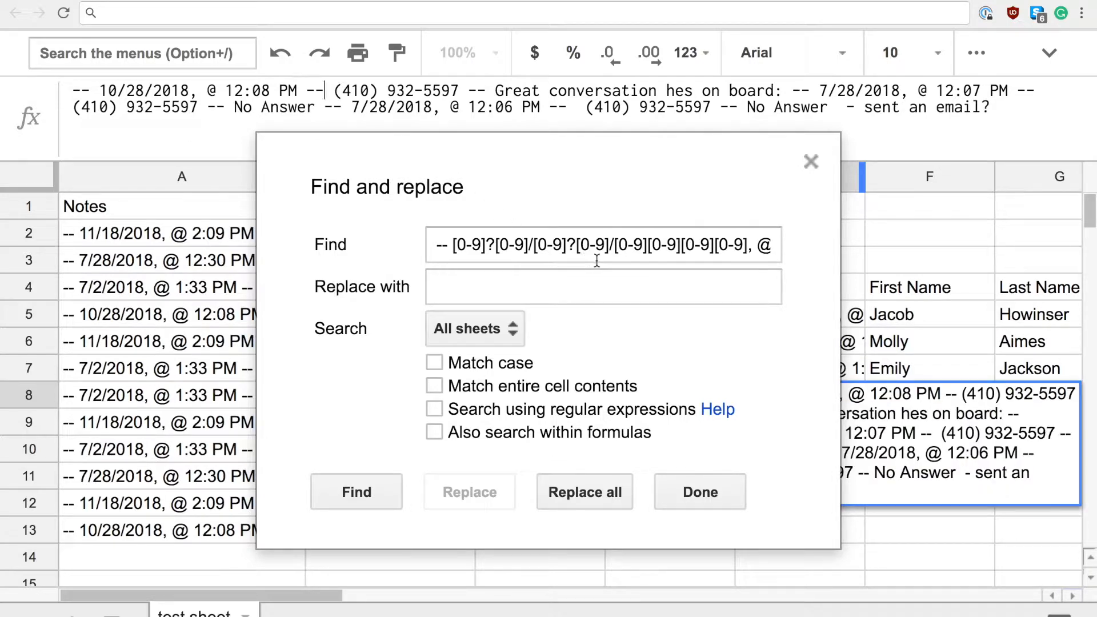
scroll(588, 252, "right", 5)
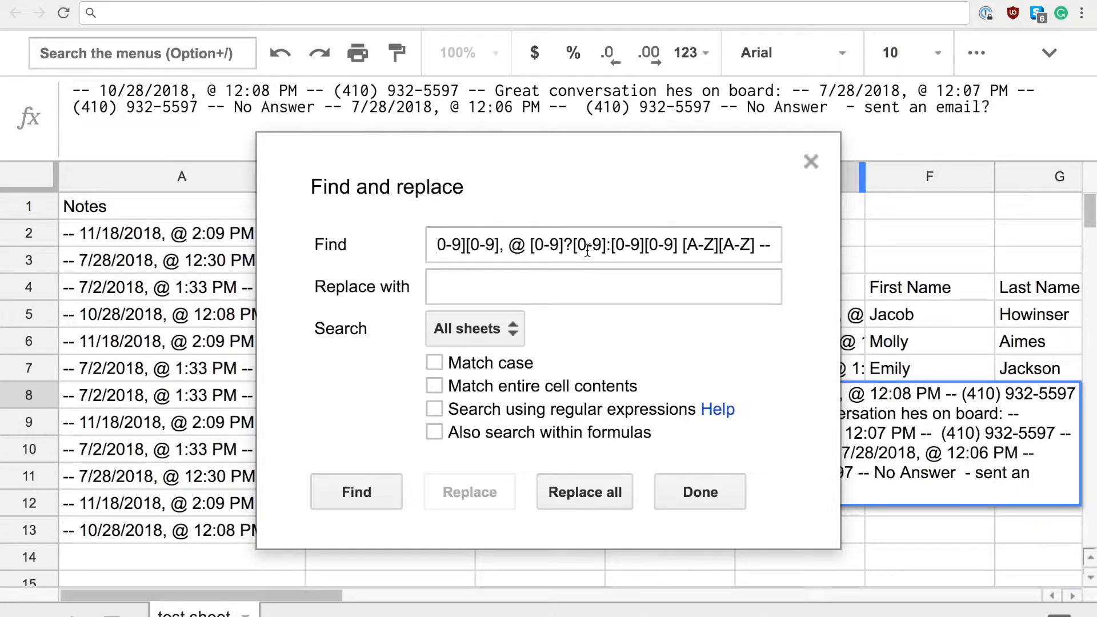
scroll(588, 252, "left", 5)
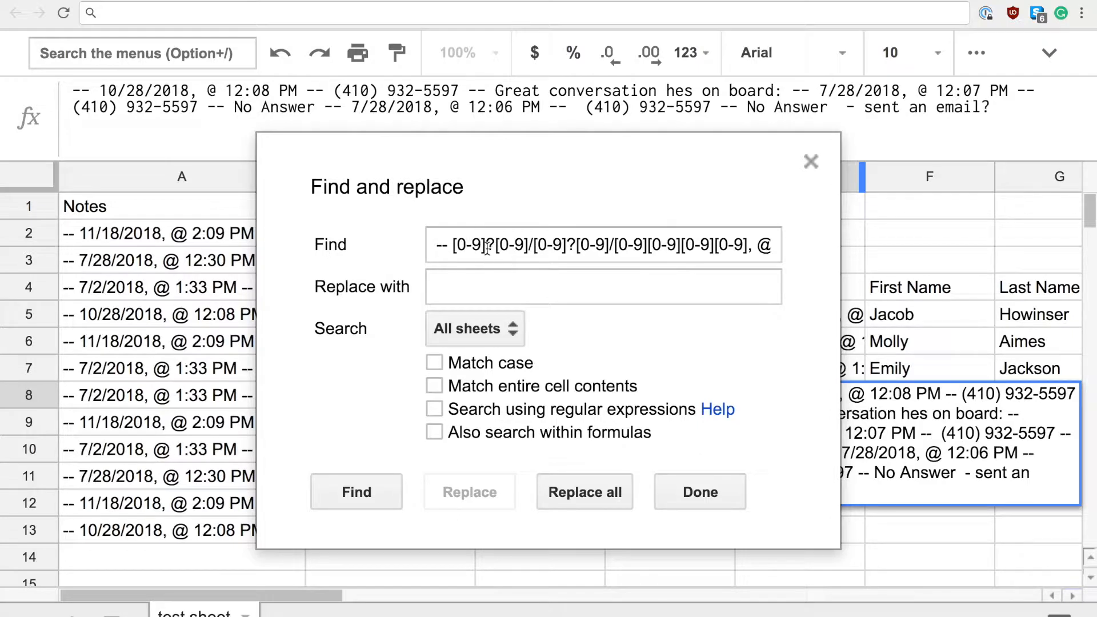
left_click_drag(490, 246, 453, 246)
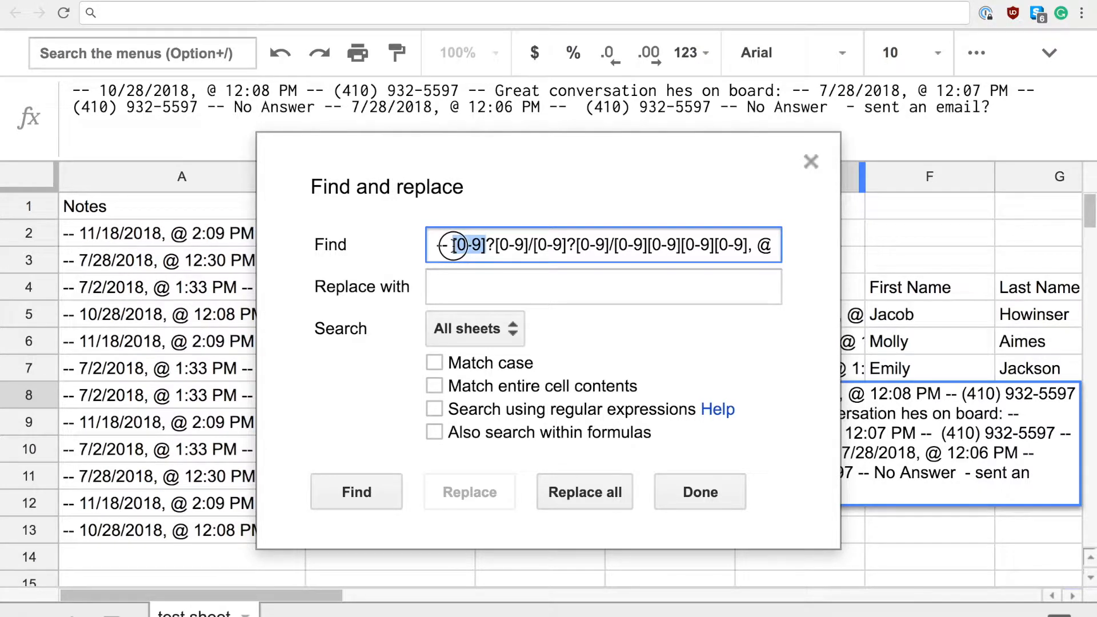
left_click(492, 246)
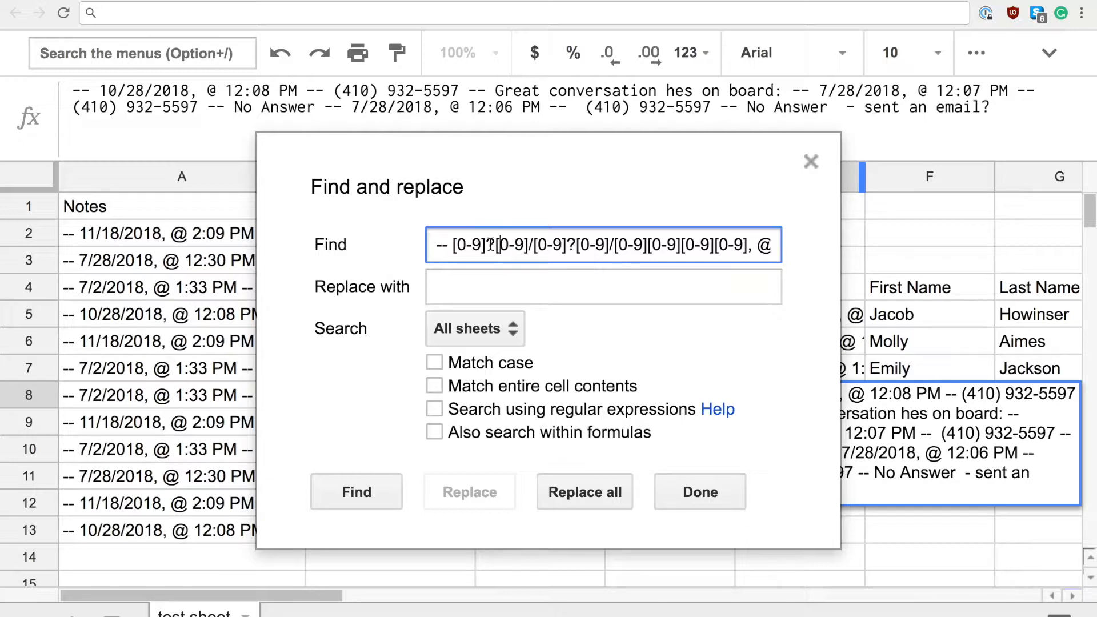
left_click(127, 262)
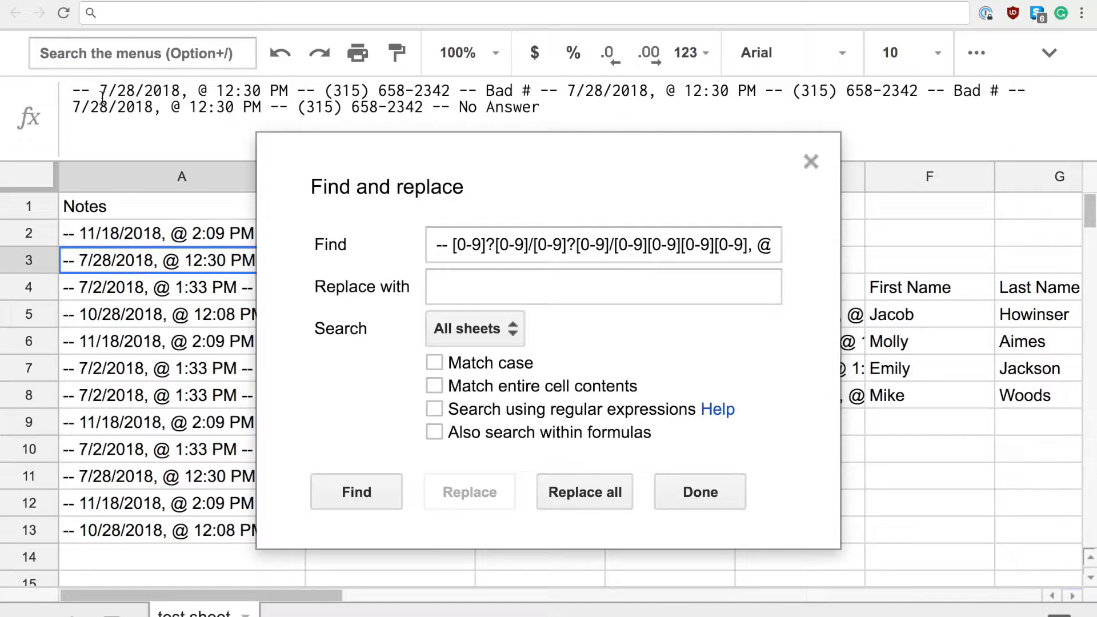
left_click(127, 233)
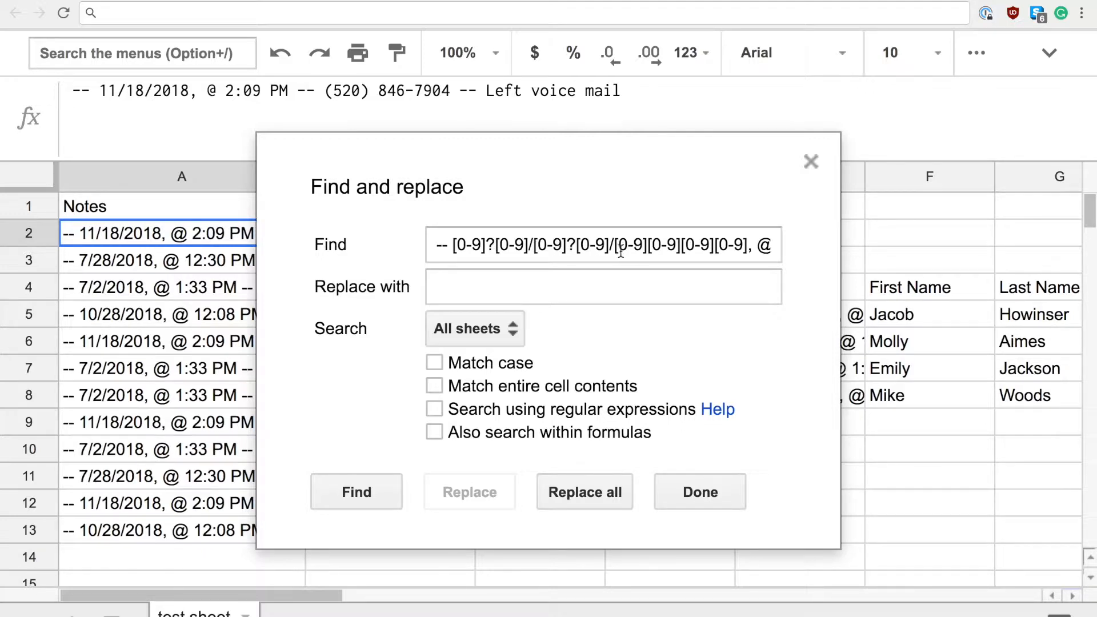
scroll(709, 247, "right", 1)
scroll(709, 246, "right", 1)
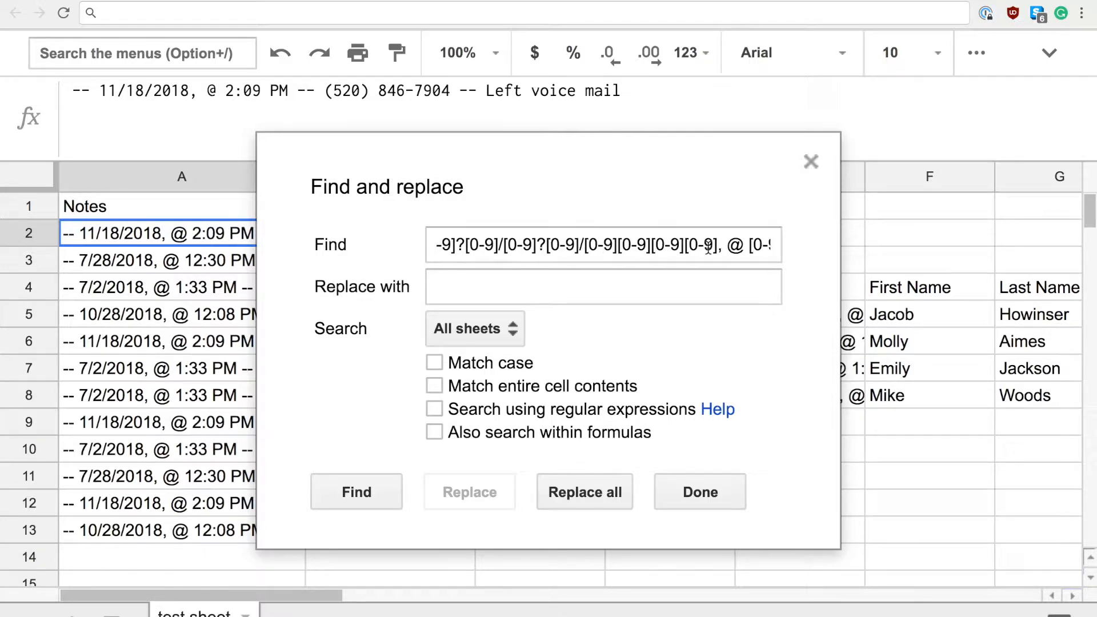
scroll(708, 247, "right", 5)
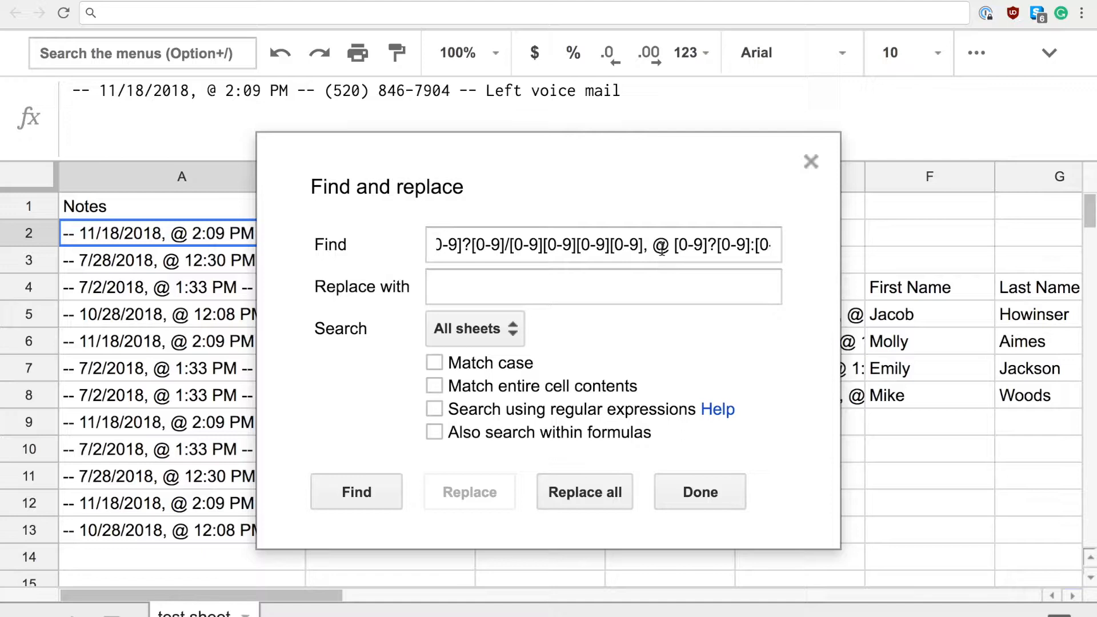
scroll(672, 250, "right", 1)
scroll(672, 249, "right", 3)
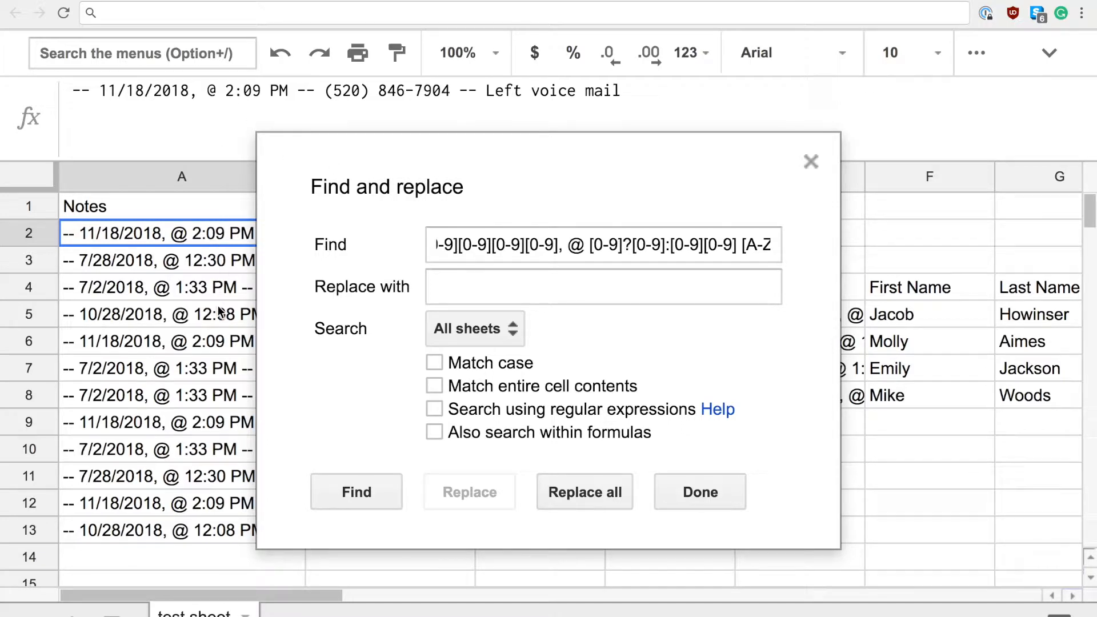
- Compare the search pattern's ending "[A-Z][A-Z] --" with the timestamp format in the note of cell A11
left_click(204, 479)
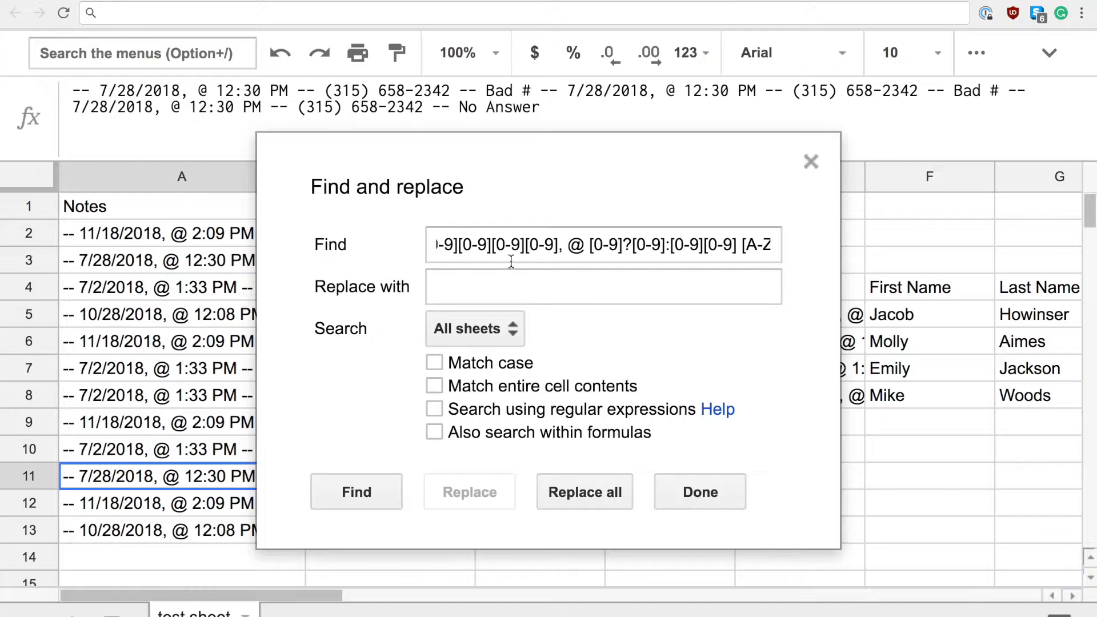
left_click(586, 247)
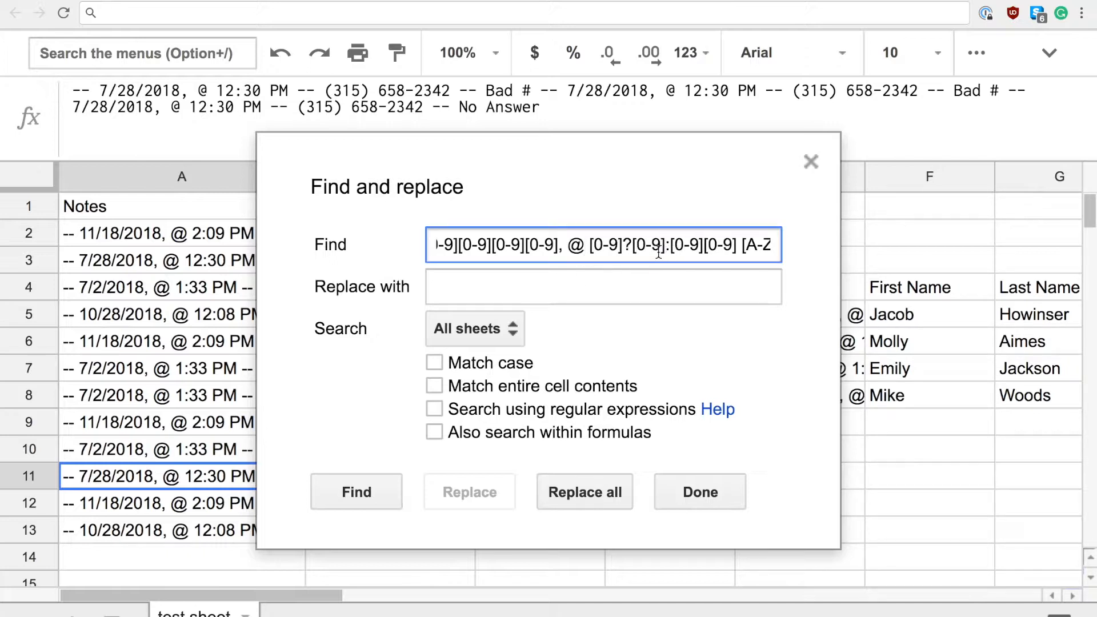
type("][A-Z]")
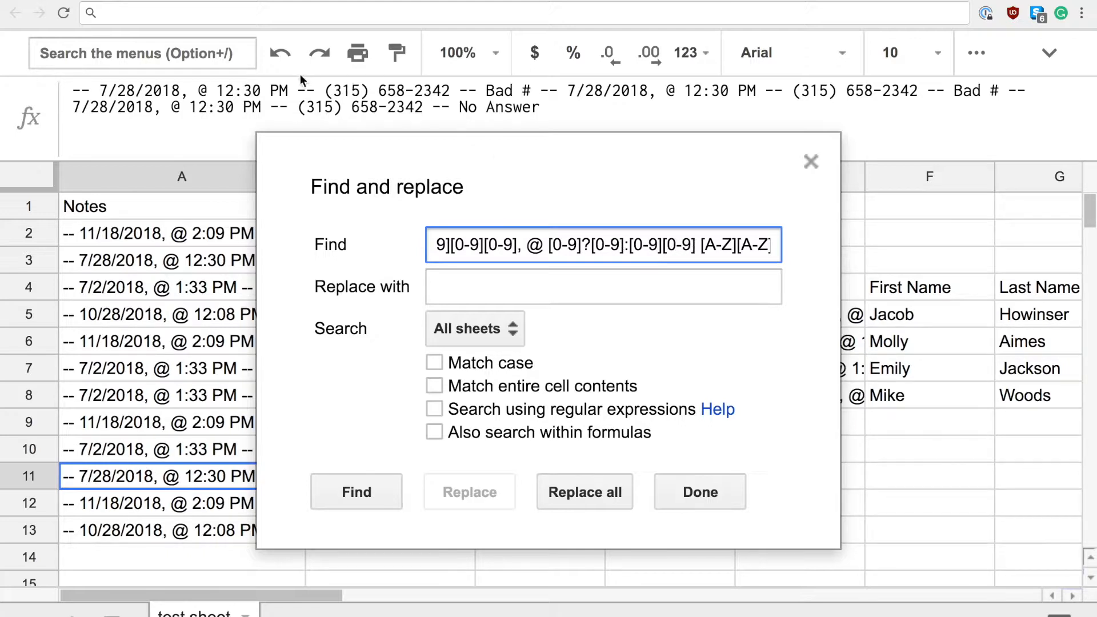
type(" --")
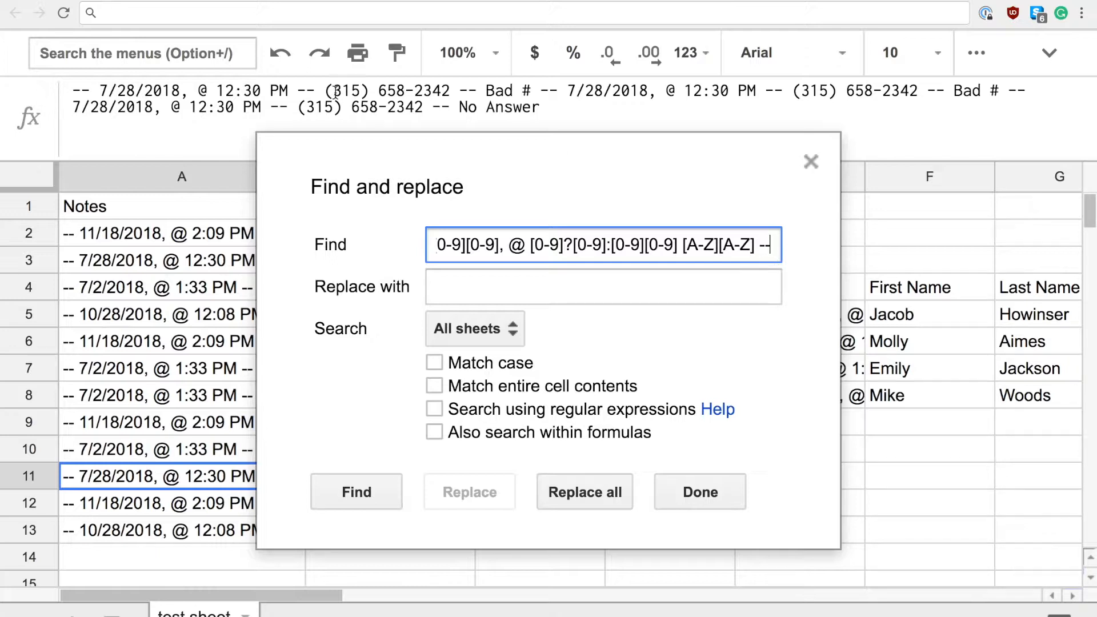
scroll(521, 246, "left", 4)
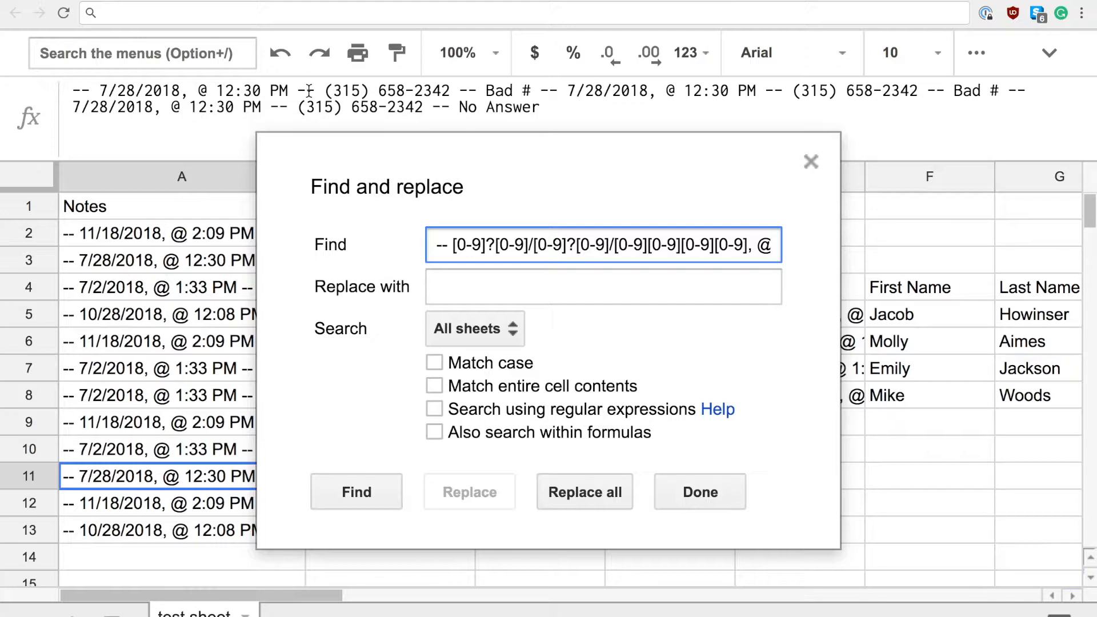
- Enable regular-expression searching and replace all pattern matches across all sheets with an empty value, then close Find and replace
left_click(477, 295)
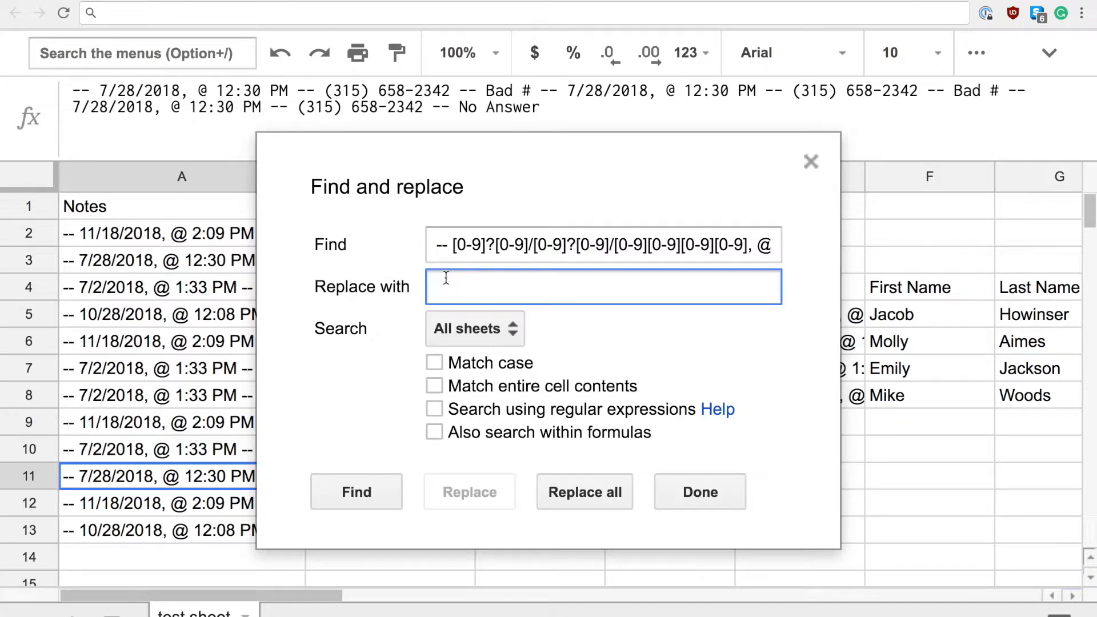
left_click(435, 409)
left_click(620, 490)
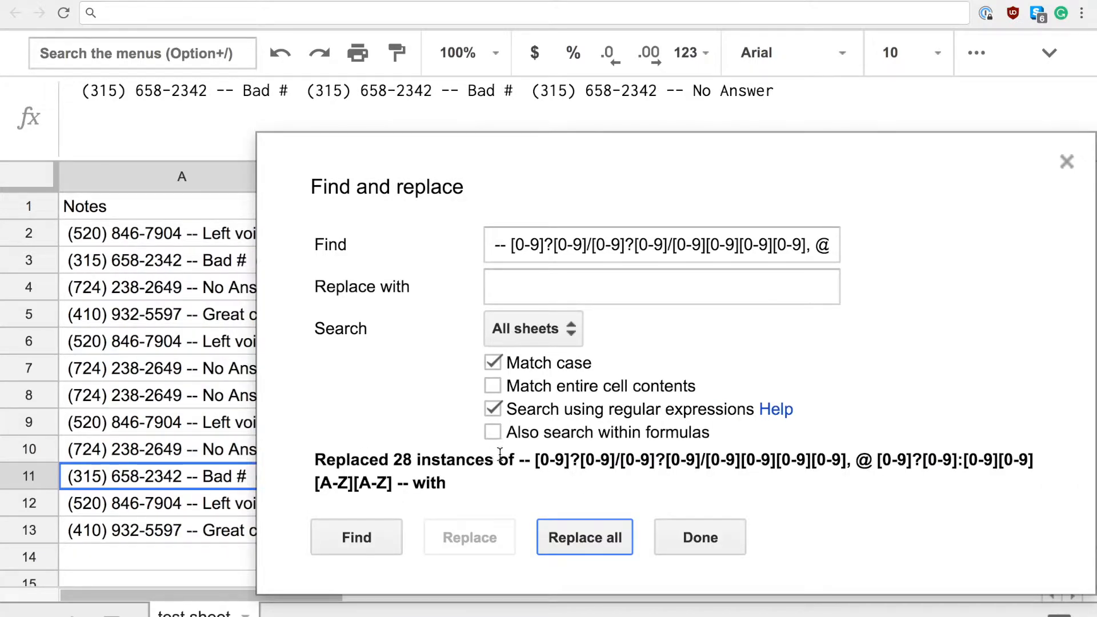
left_click(709, 540)
- Check the cleaned notes in cells E5 to E8 and in column A cells A3, A4, A6, A8 and A11
left_click(801, 318)
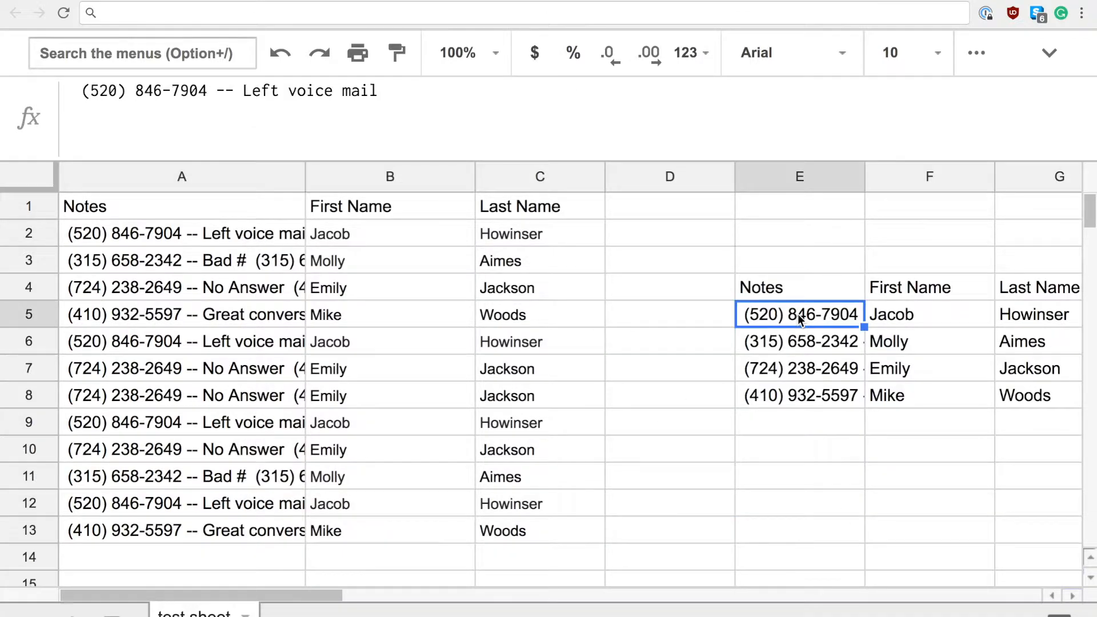
left_click(809, 343)
left_click(822, 367)
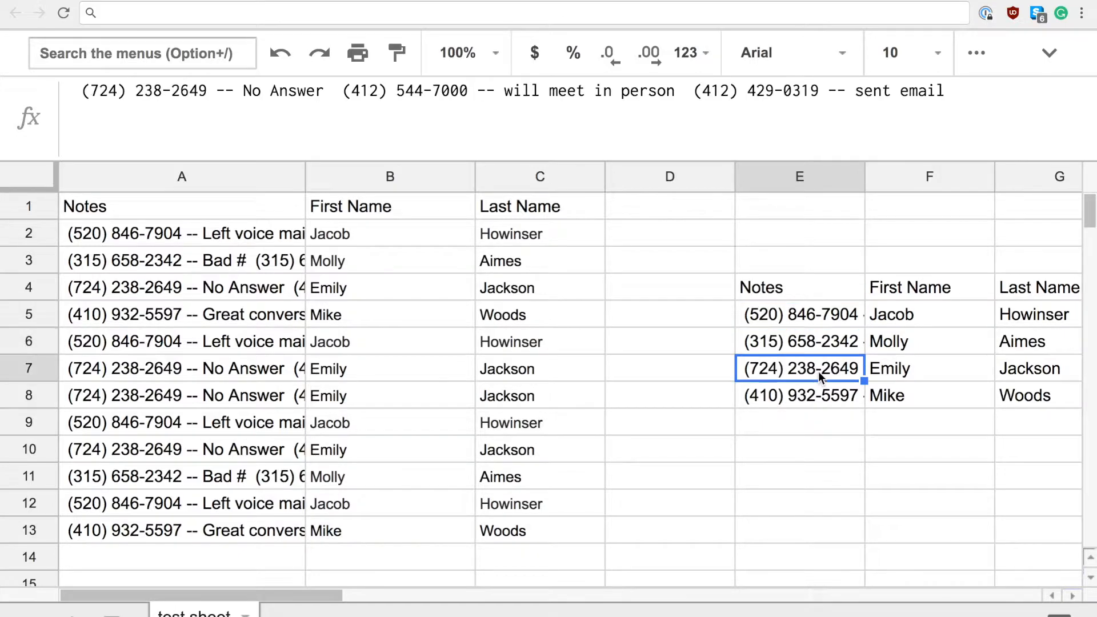
left_click(819, 393)
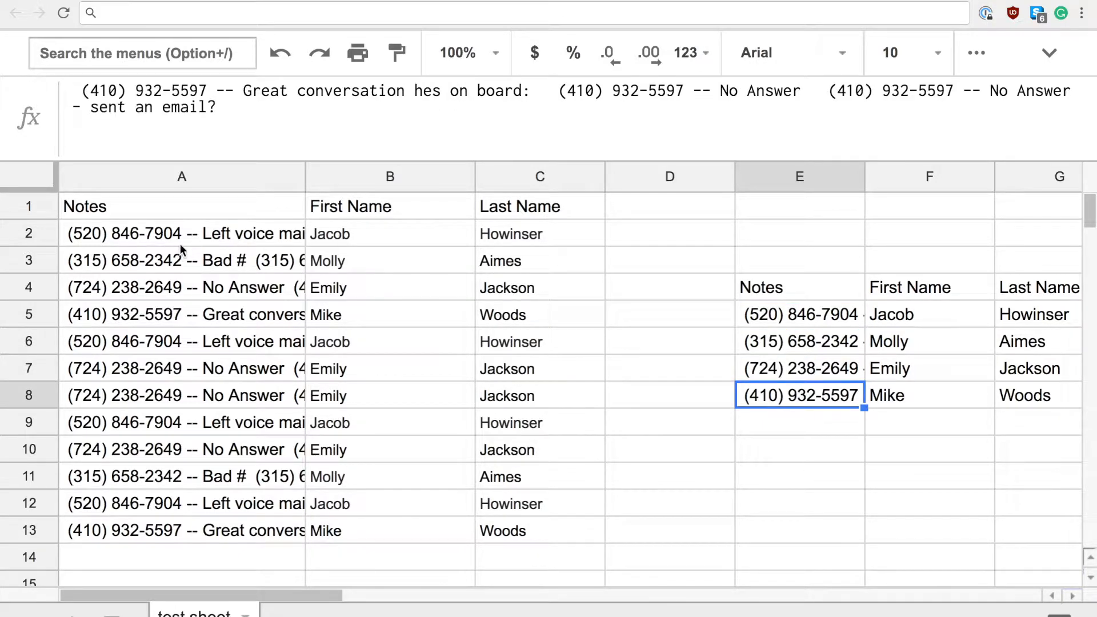
left_click(180, 262)
left_click(177, 286)
left_click(167, 343)
left_click(161, 395)
left_click(159, 476)
scroll(495, 416, "right", 6)
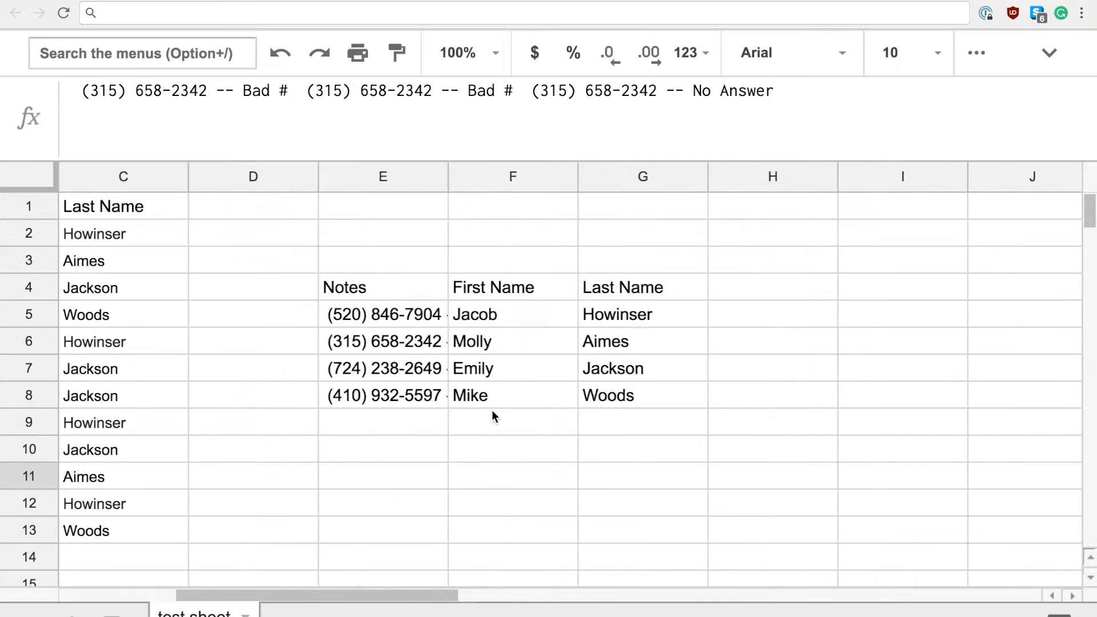
left_click(314, 270)
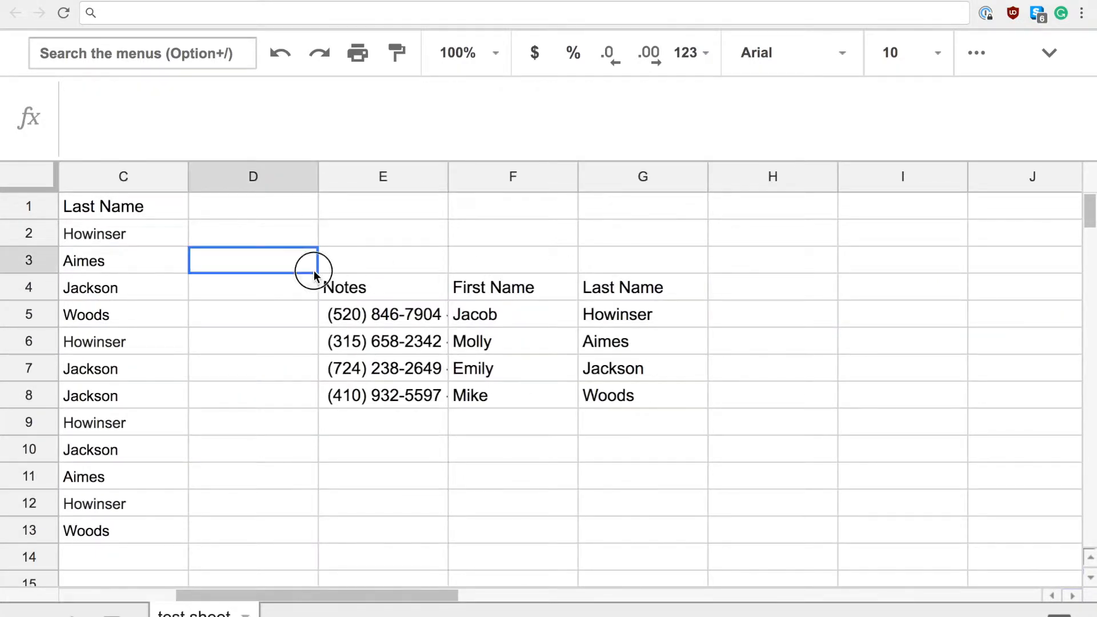
left_click(681, 416)
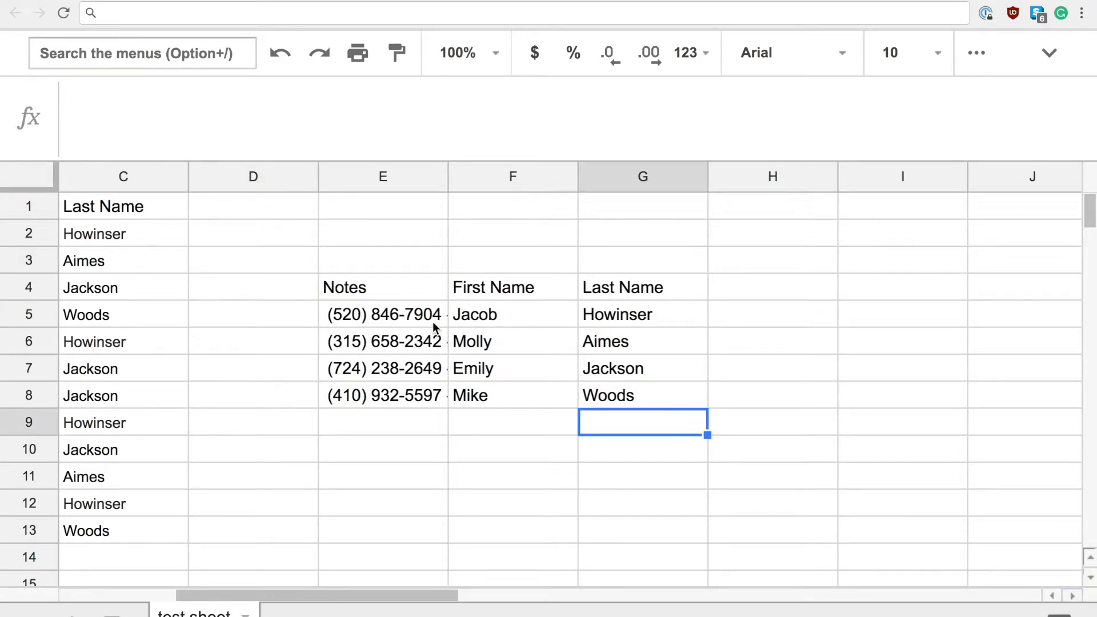
left_click(519, 303)
left_click(611, 315)
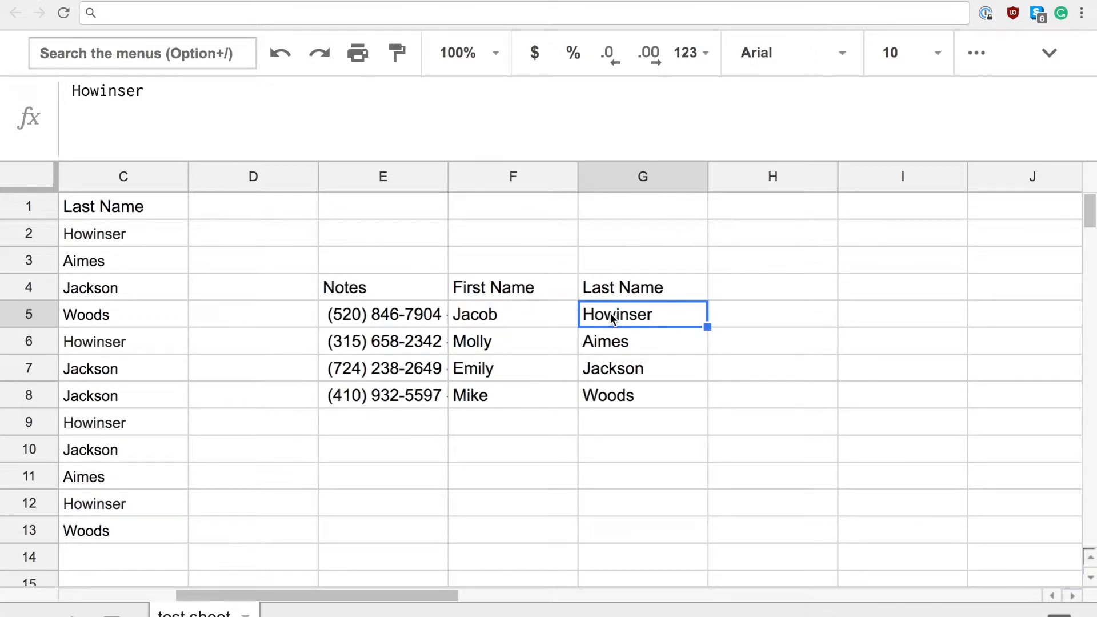
- Enter the column header "Full Name" in cell E11
left_click(382, 486)
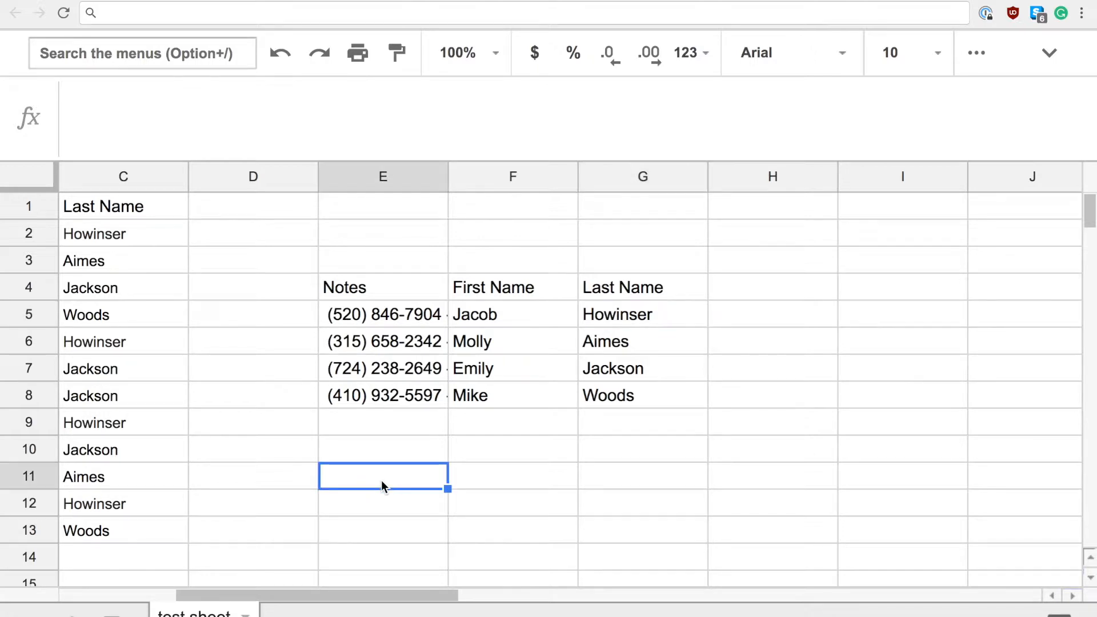
type("=")
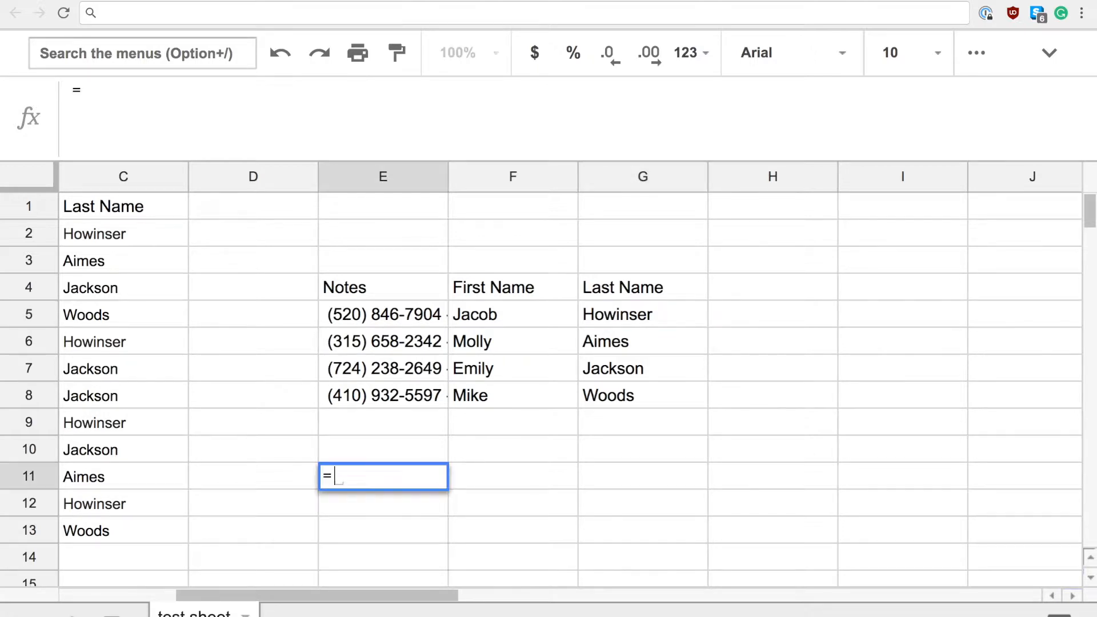
key("BackSpace")
type("full")
key("BackSpace")
key("BackSpace")
key("BackSpace")
key("BackSpace")
type("Full Name")
- In cell E12, join the first and last name with the formula =CONCATENATE(F5," ",G5)
left_click(392, 500)
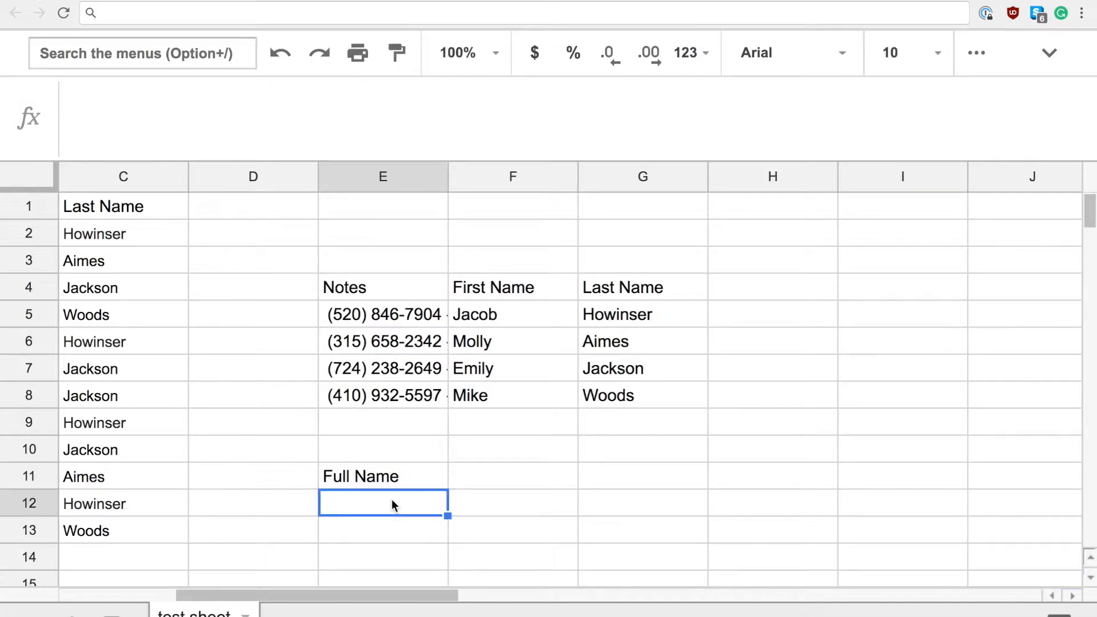
type("=Con")
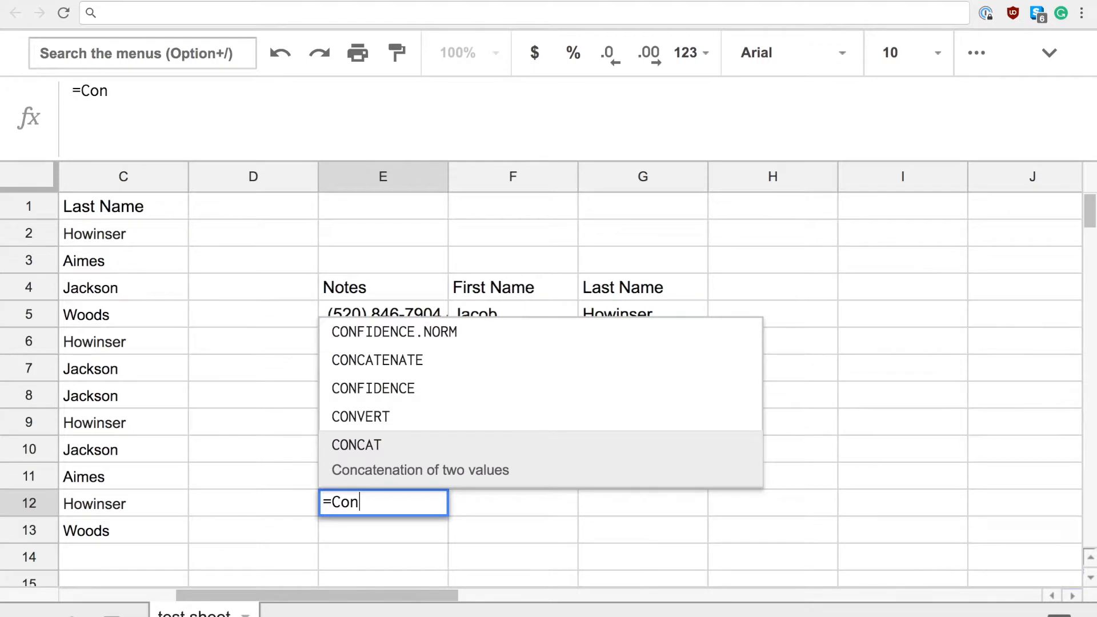
left_click(404, 363)
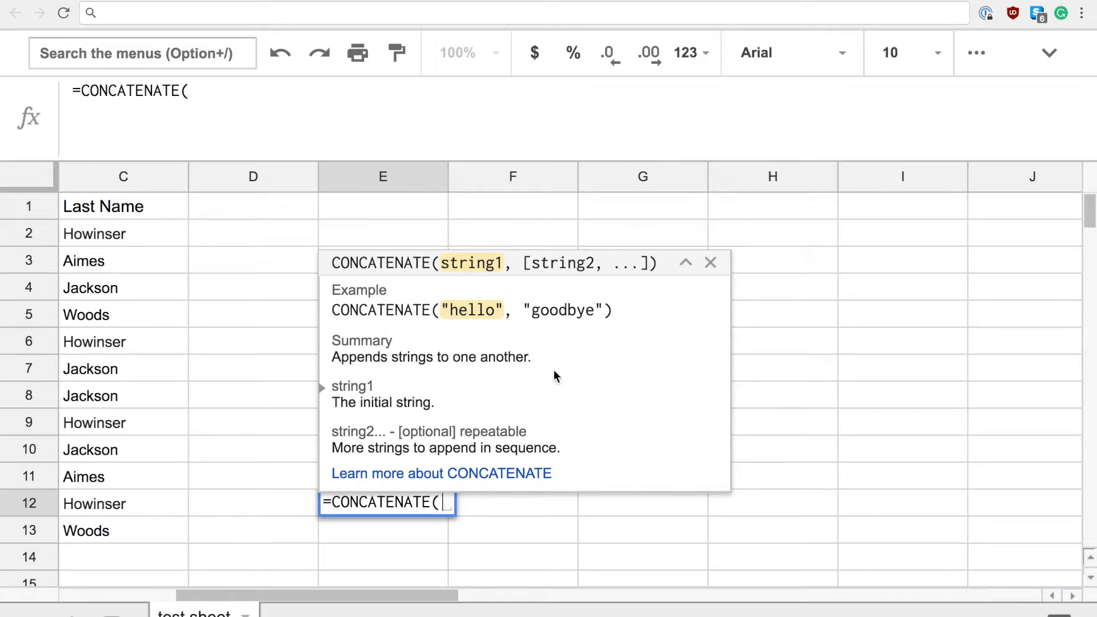
left_click(710, 263)
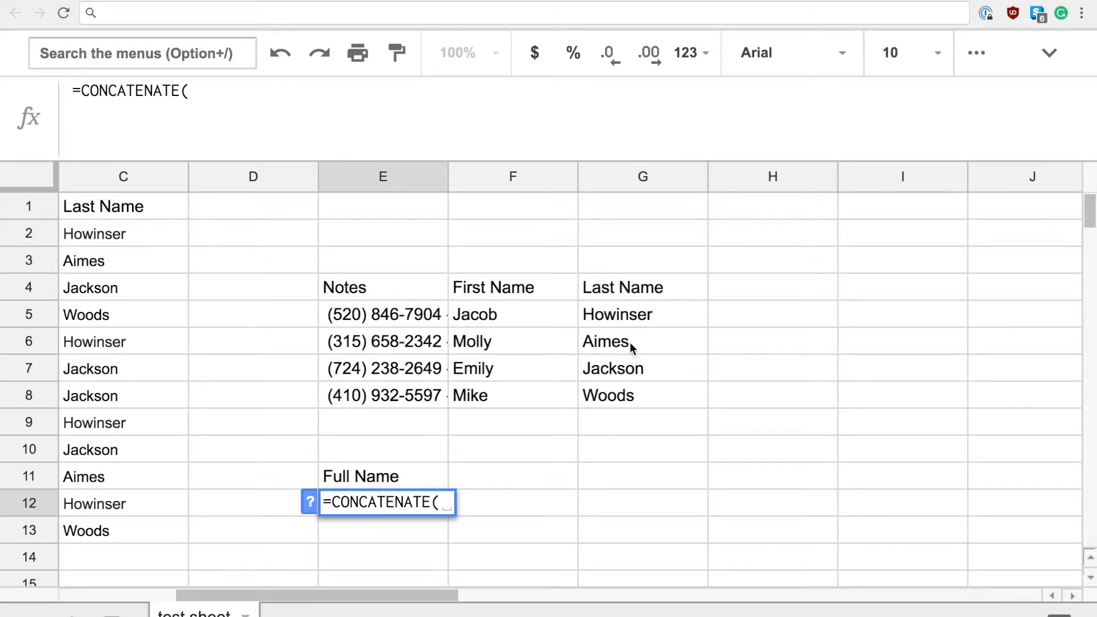
left_click(518, 319)
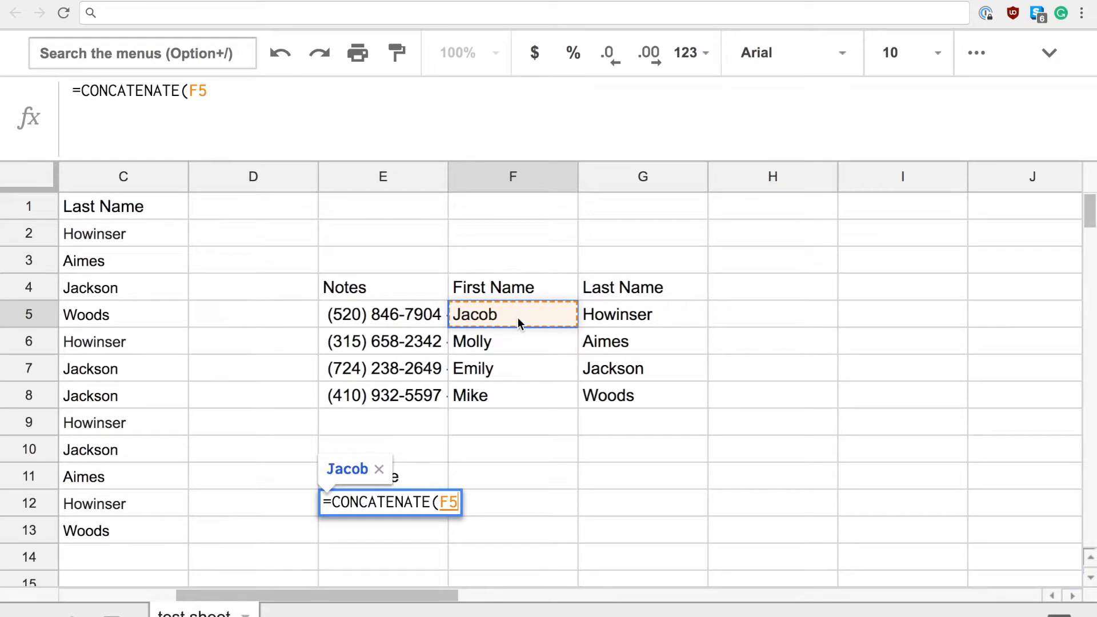
type(", ")
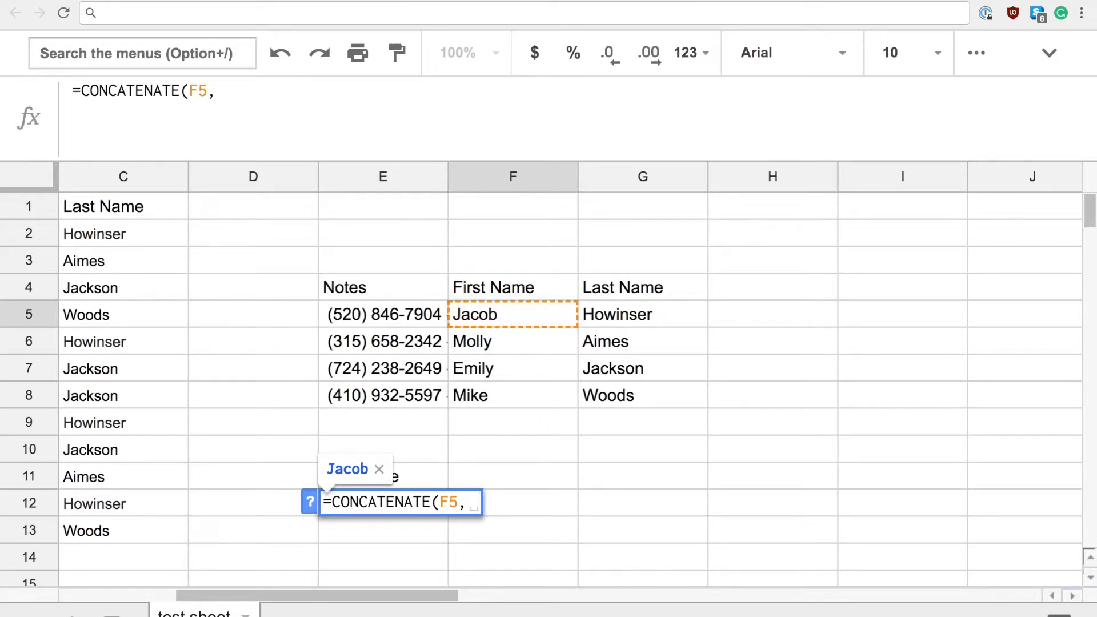
type("\" \"")
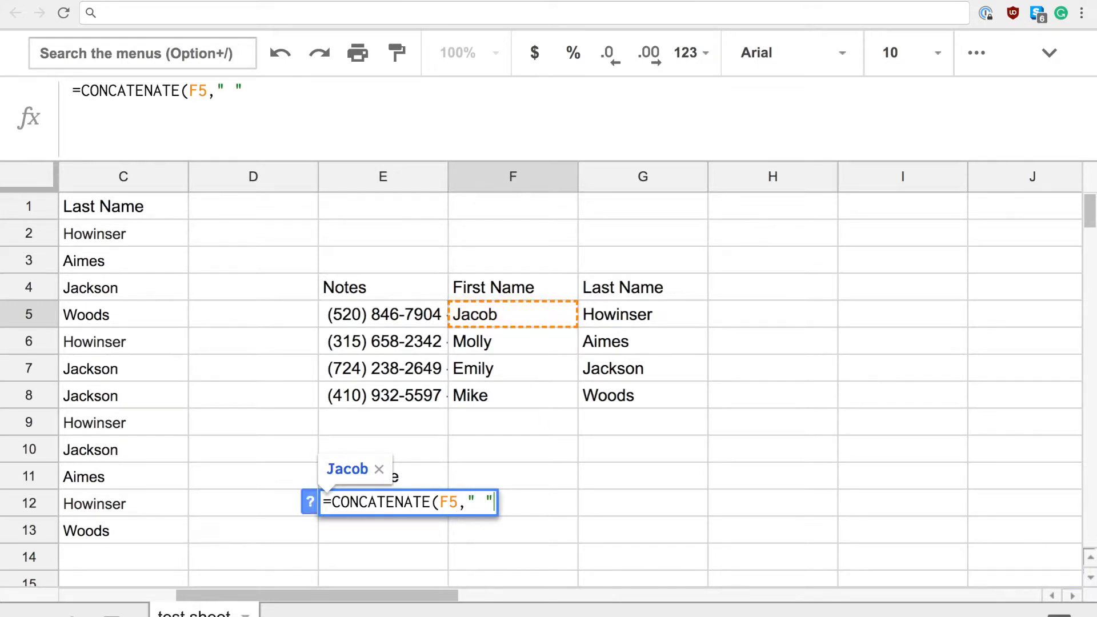
type(",")
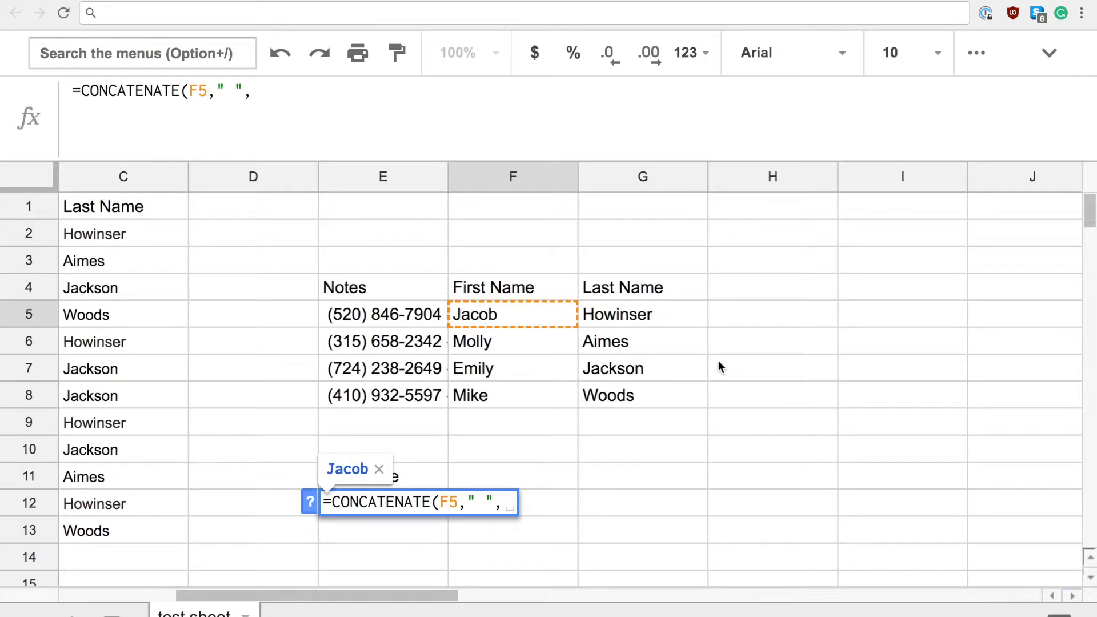
left_click(667, 316)
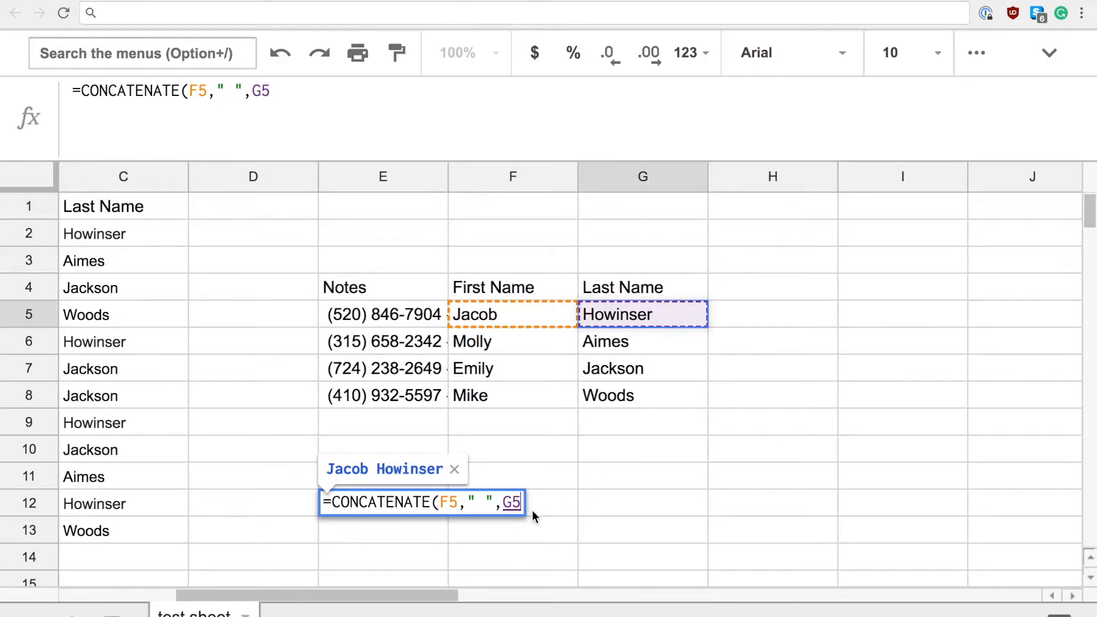
key("Return")
- Fill the CONCATENATE formula from cell E12 down through E16
left_click(417, 503)
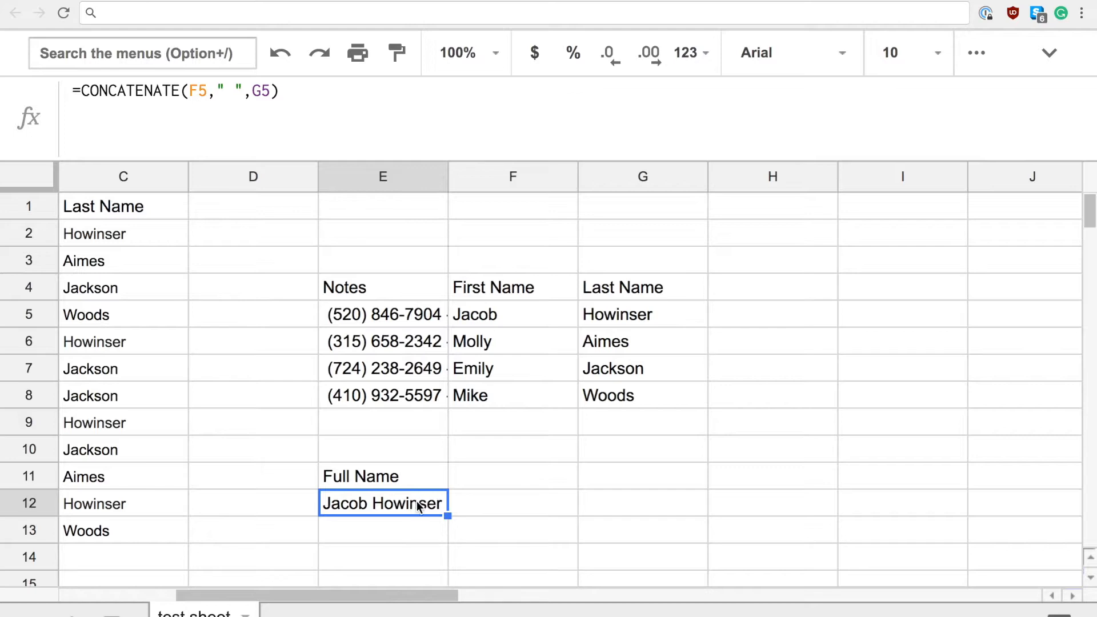
scroll(428, 522, "down", 1)
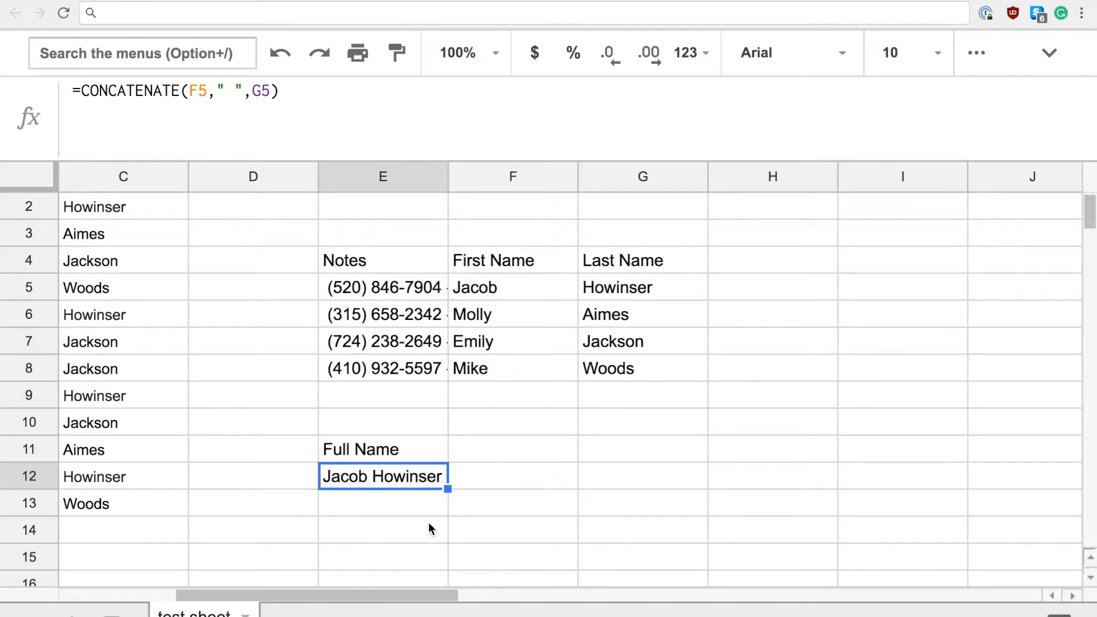
left_click_drag(448, 489, 448, 579)
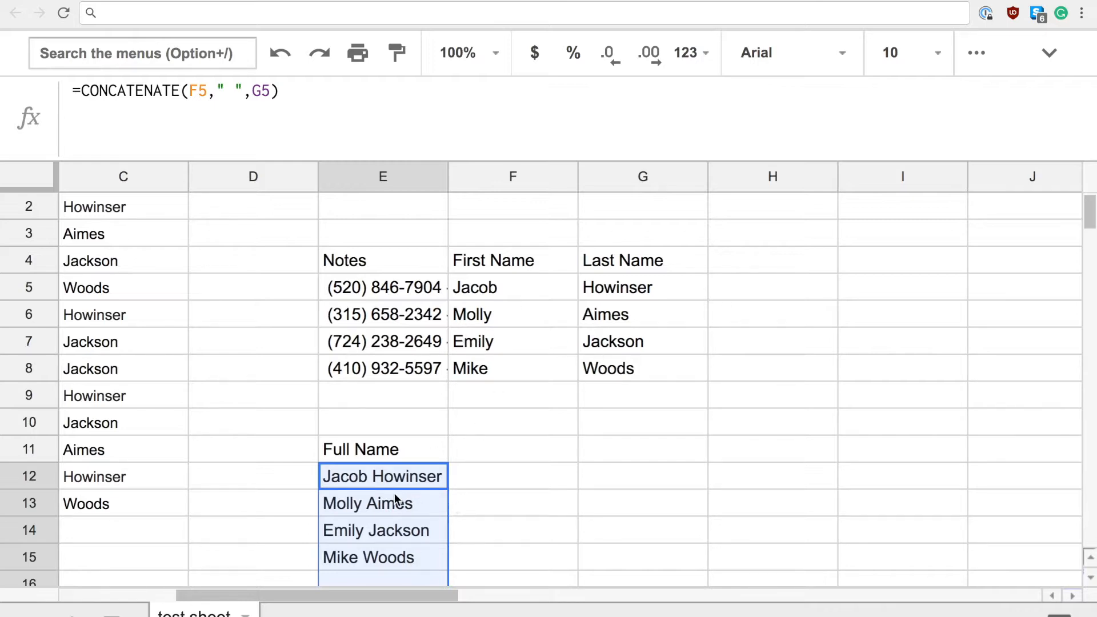
scroll(498, 509, "down", 1)
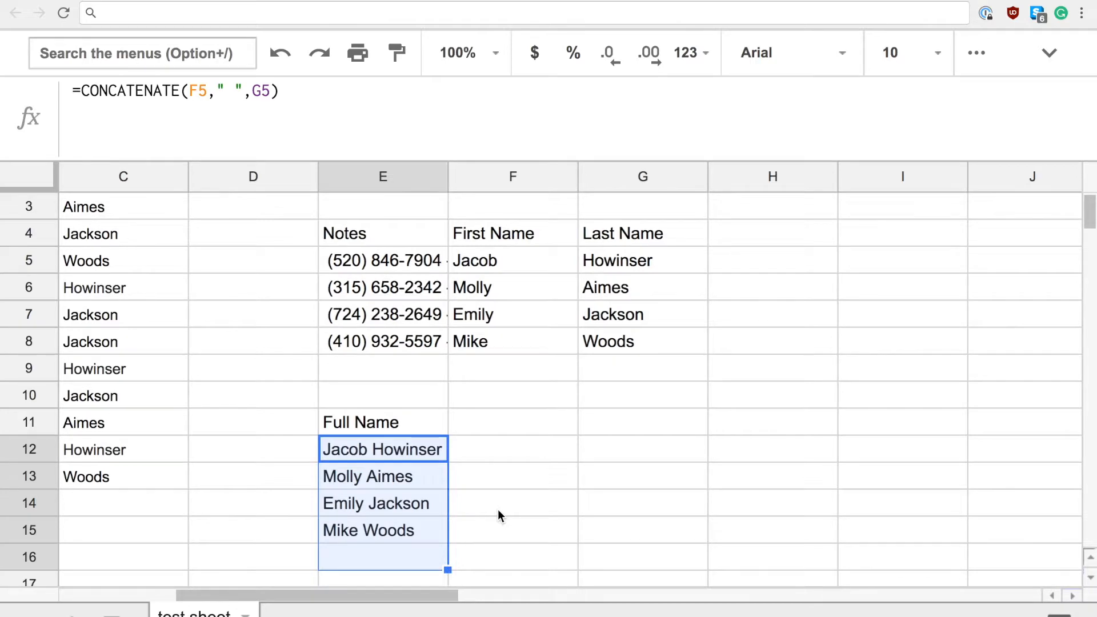
left_click(538, 536)
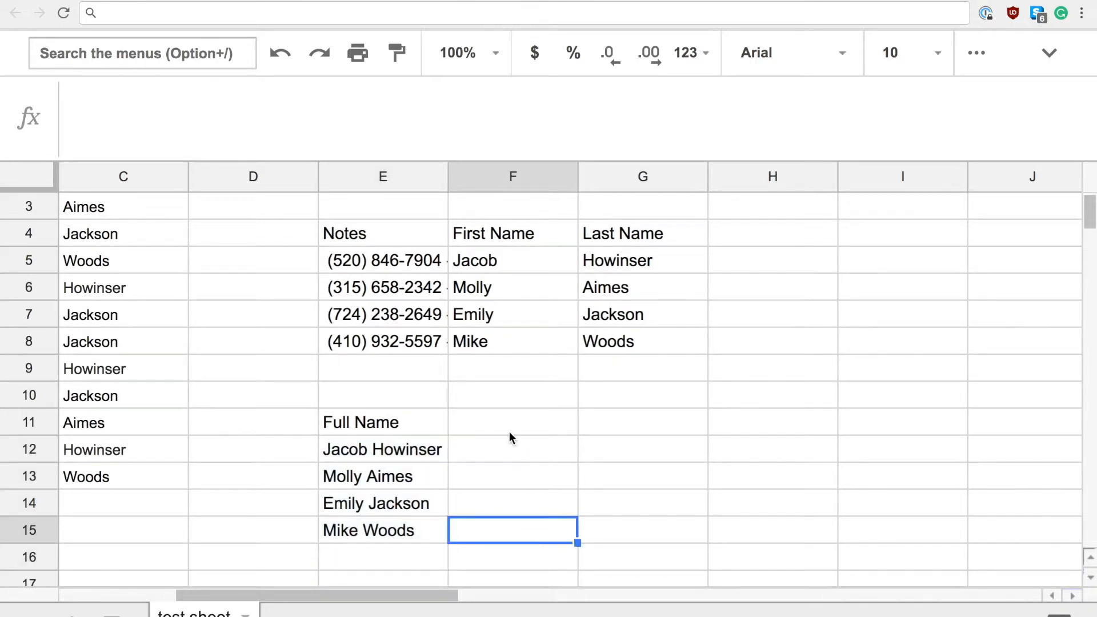
- Copy the cleaned notes in E5:E8 and paste them beside the full names, starting at F12
left_click(392, 260)
key("shift+Down")
key("shift+Down")
key("shift+Down")
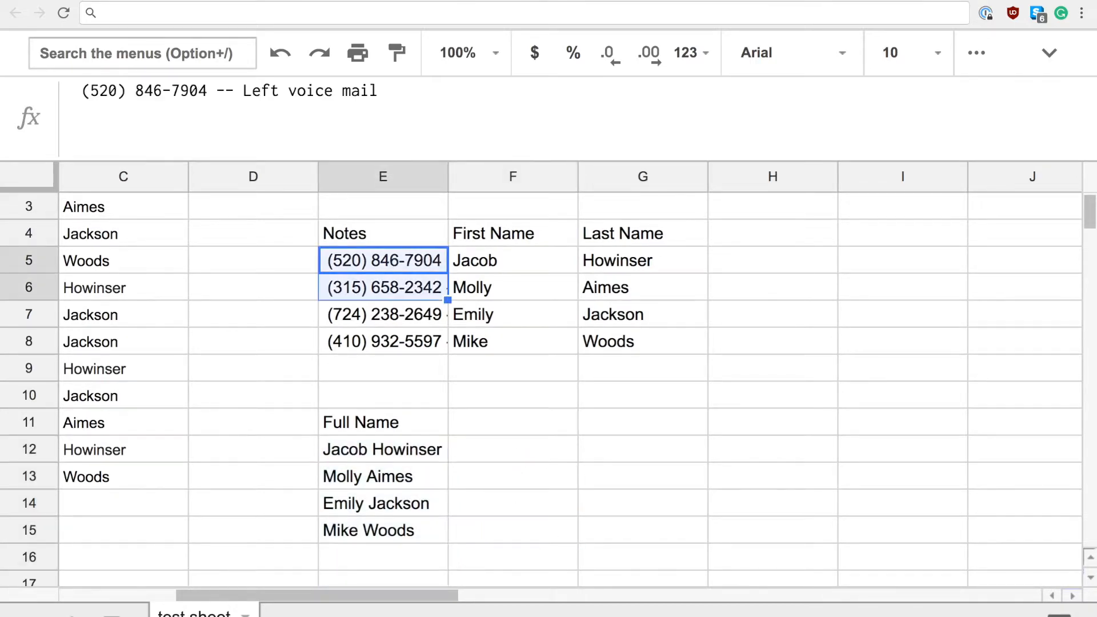
key("super+c")
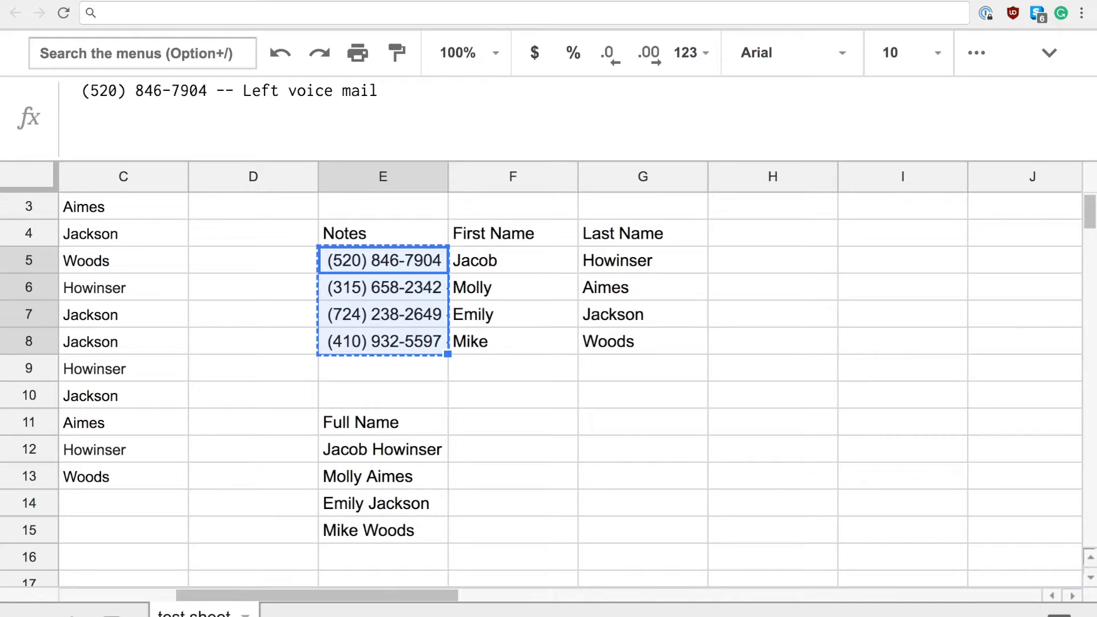
left_click(481, 440)
key("super+v")
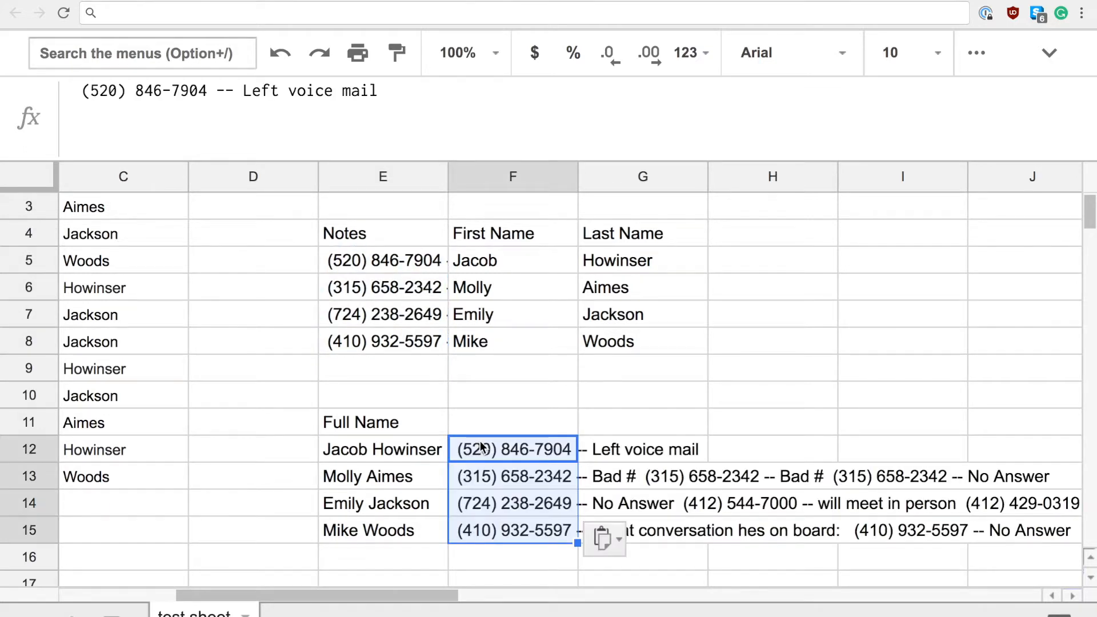
- Enter the column header "Notes" in cell F11 above the pasted notes
left_click(532, 416)
type("Notes")
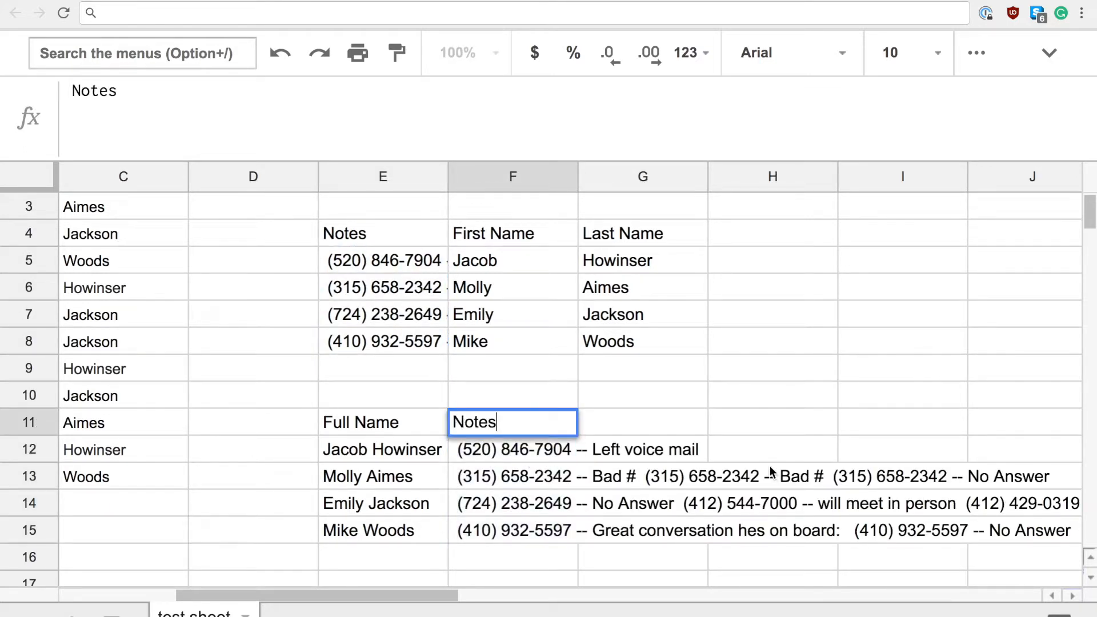
left_click(643, 422)
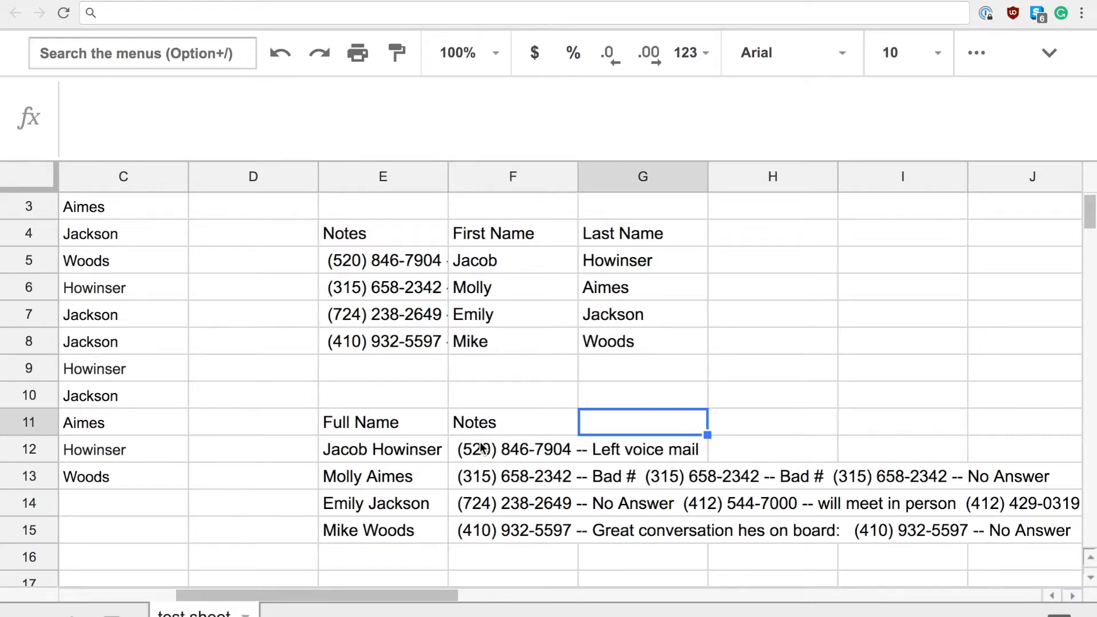
- Examine the pasted notes in F12:F15 and the CONCATENATE formulas behind the full names in E12:E15
left_click(743, 396)
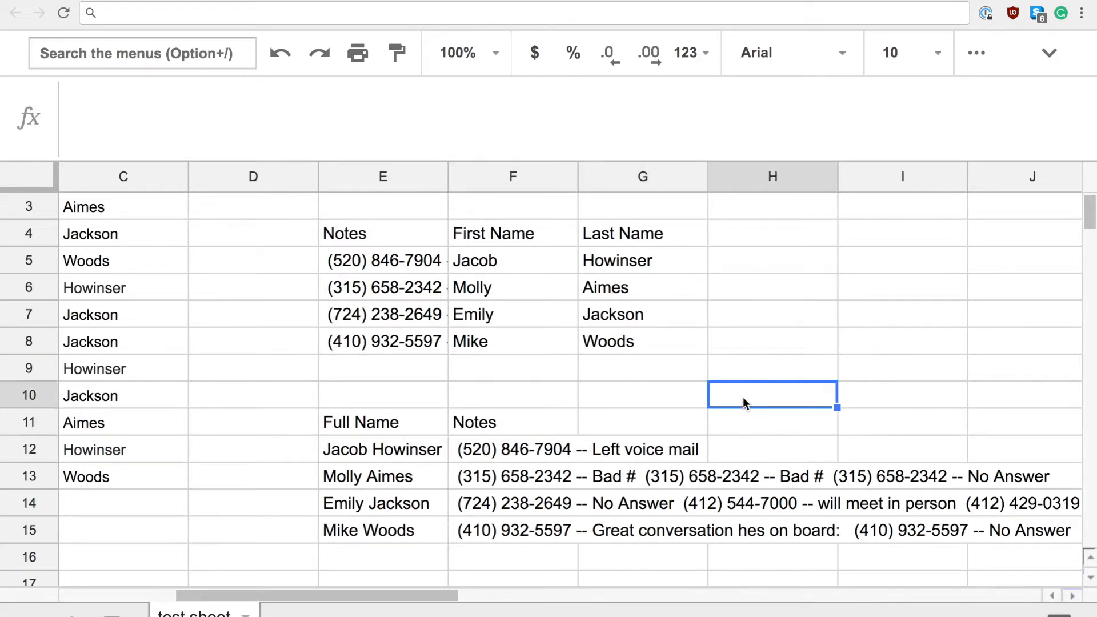
left_click(674, 497)
left_click(514, 496)
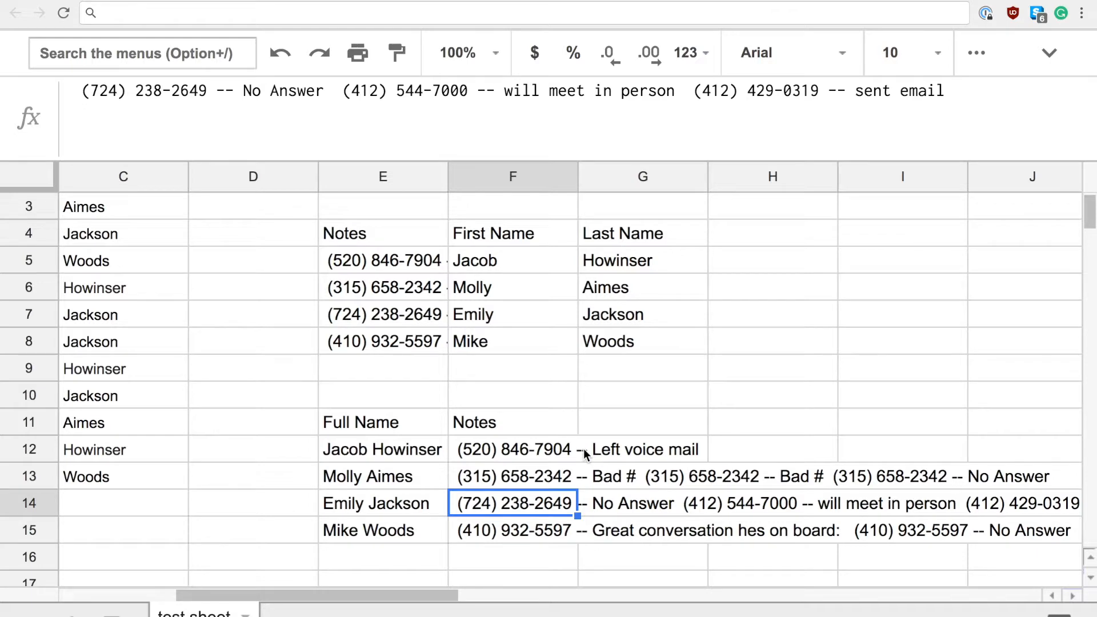
scroll(584, 448, "down", 1)
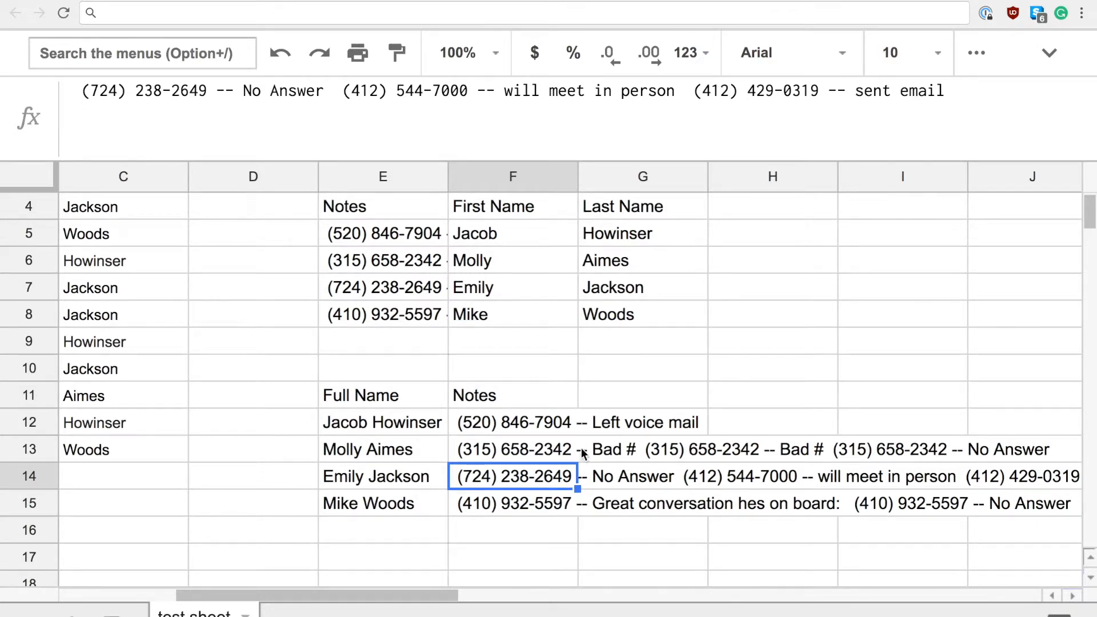
left_click(406, 422)
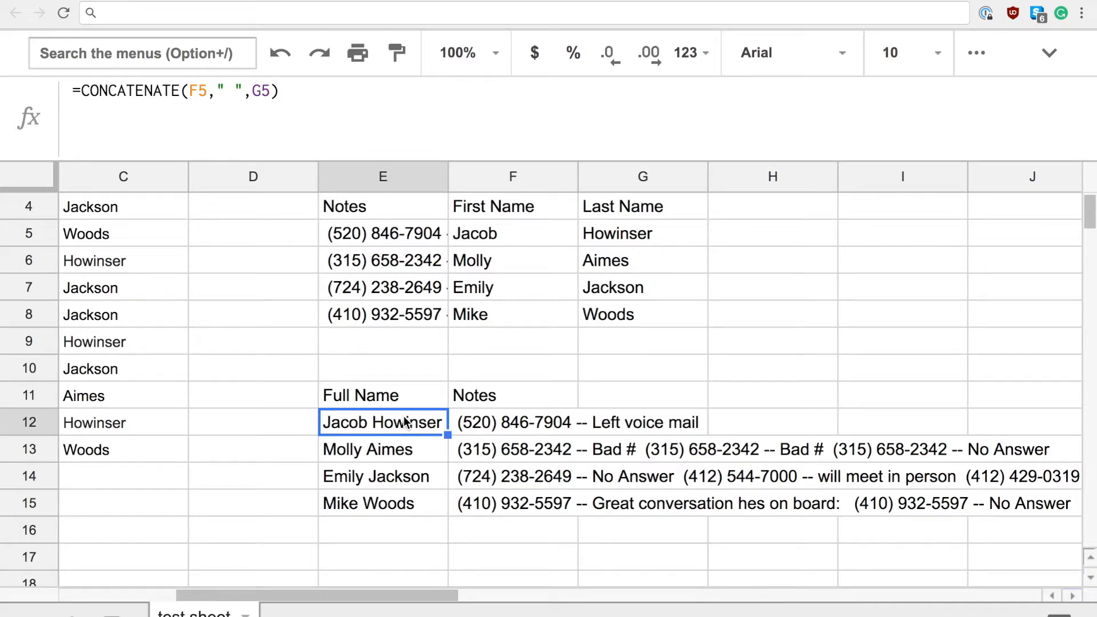
left_click(503, 415)
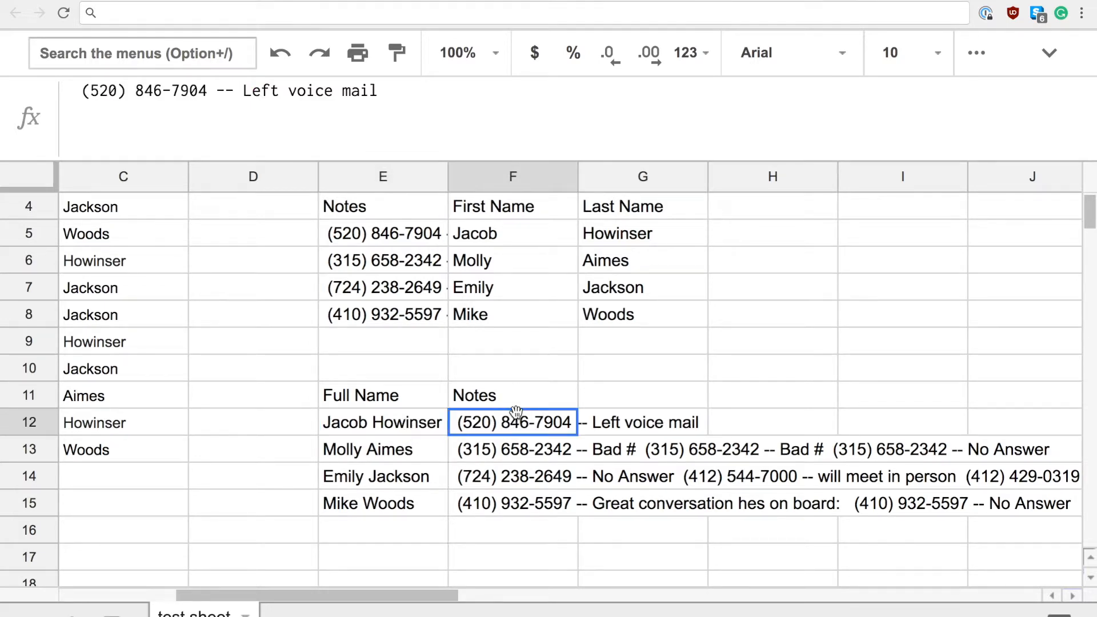
left_click(507, 451)
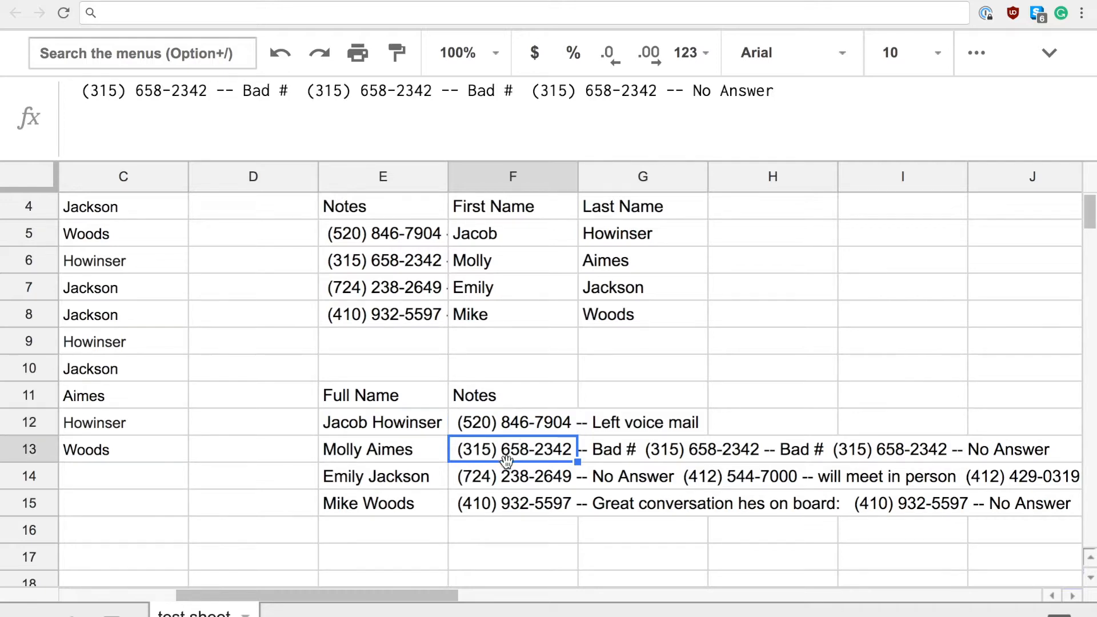
left_click(511, 483)
left_click(510, 503)
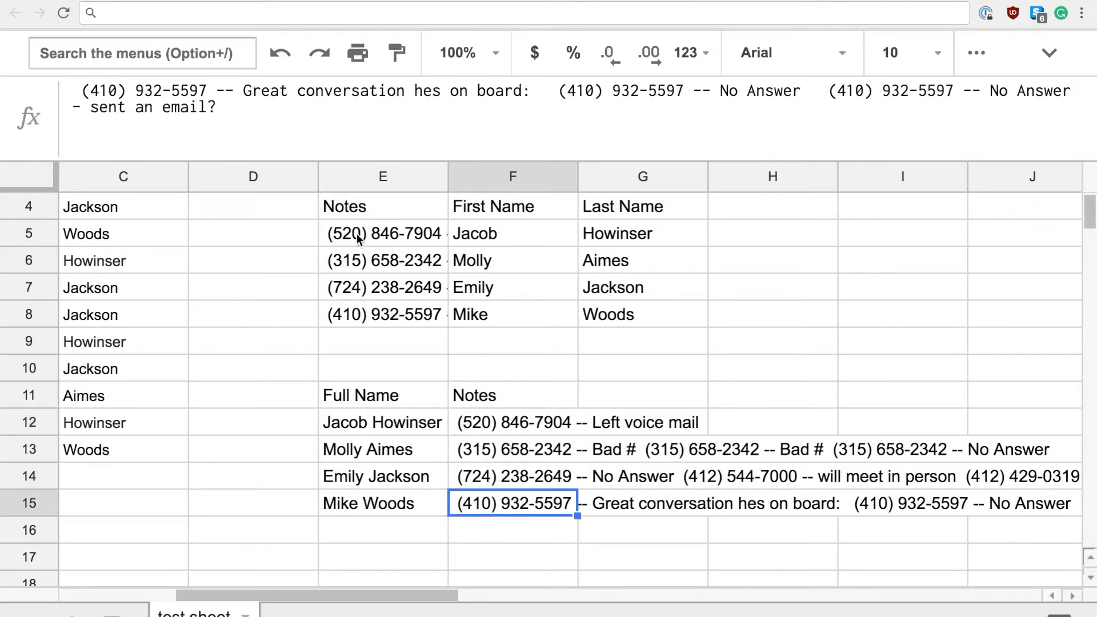
left_click(378, 424)
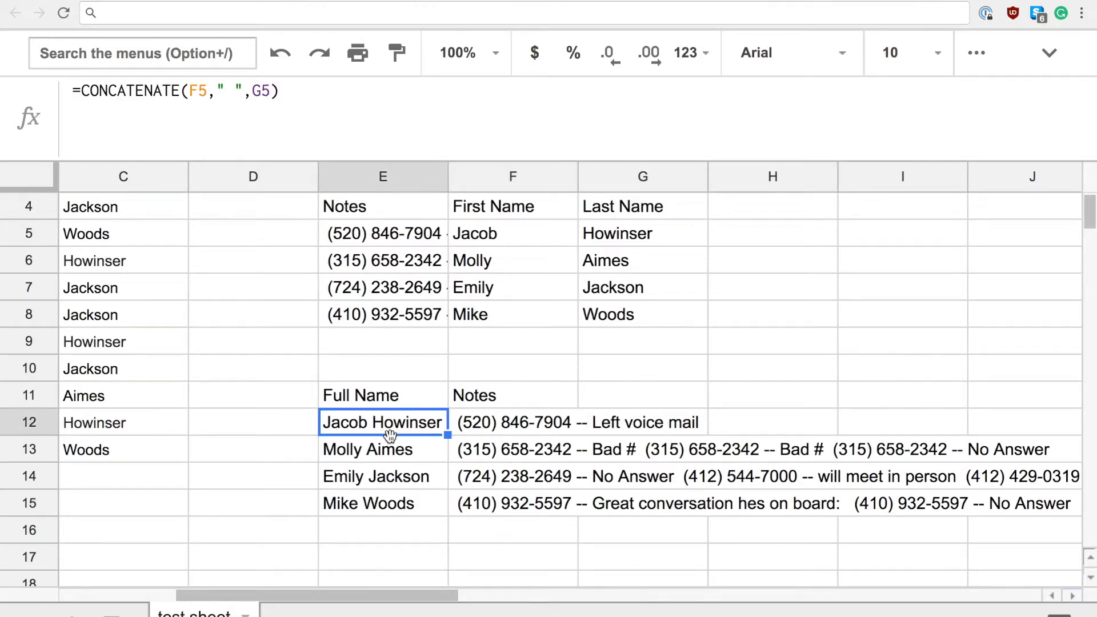
left_click(398, 452)
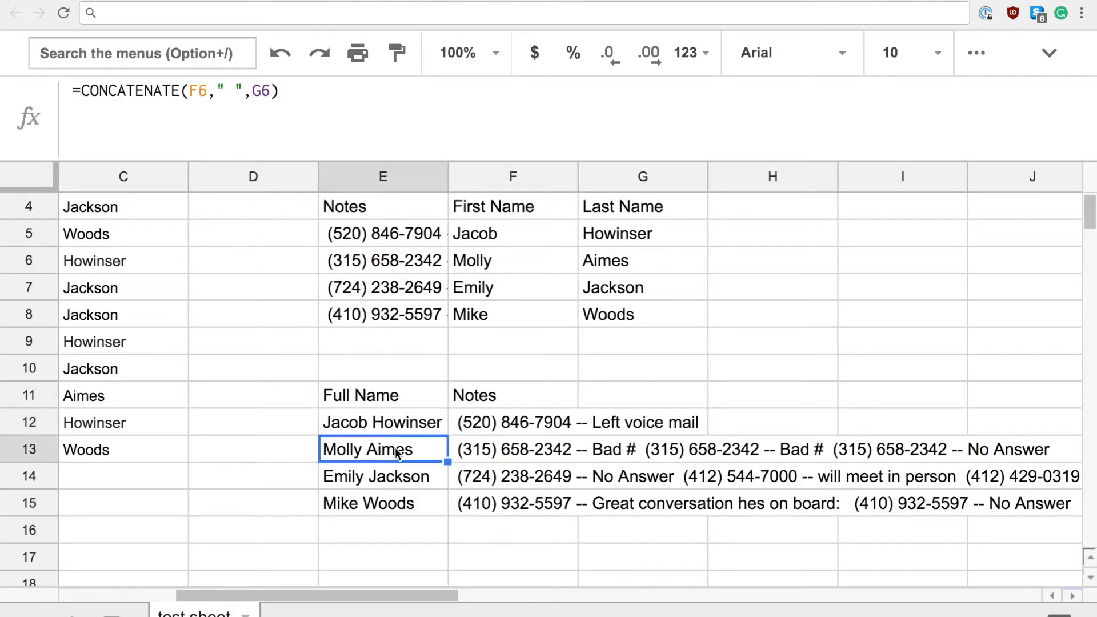
left_click(398, 479)
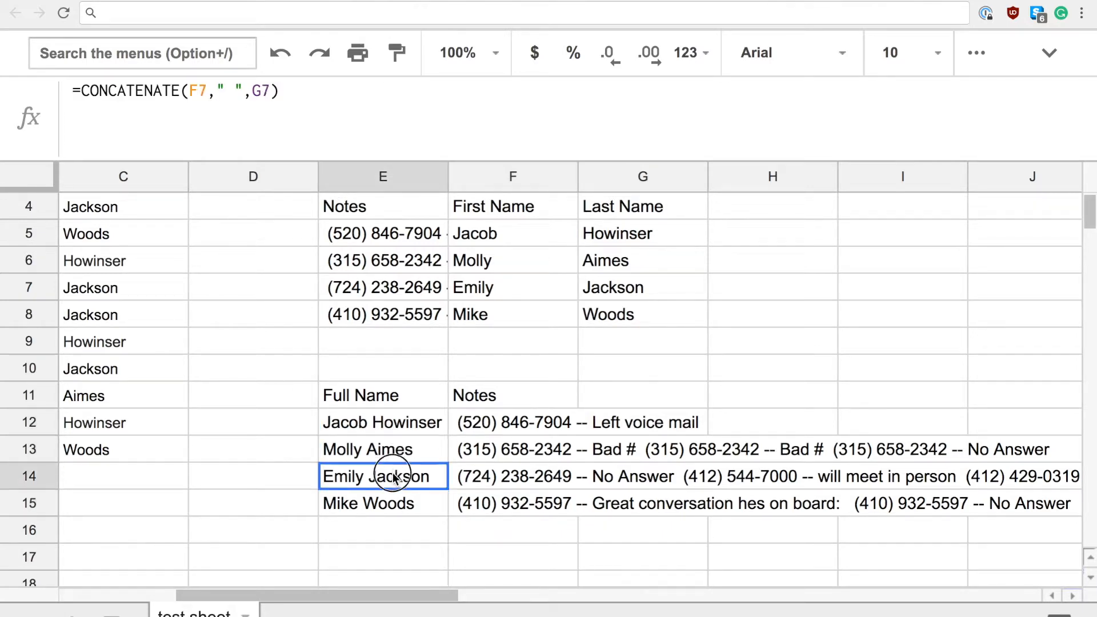
left_click(392, 505)
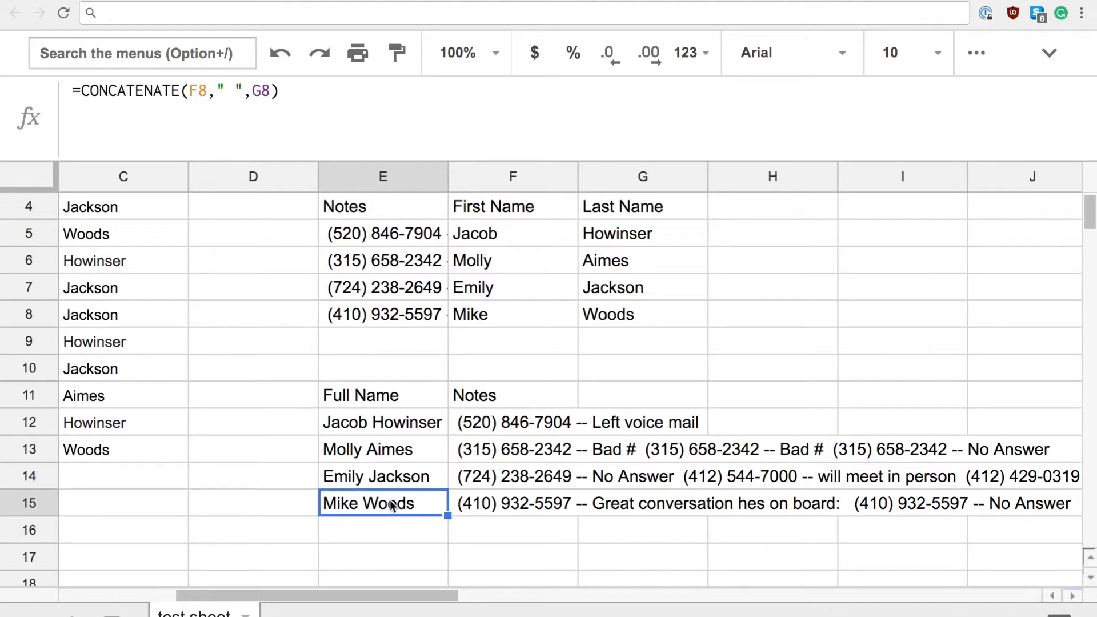
left_click(380, 460)
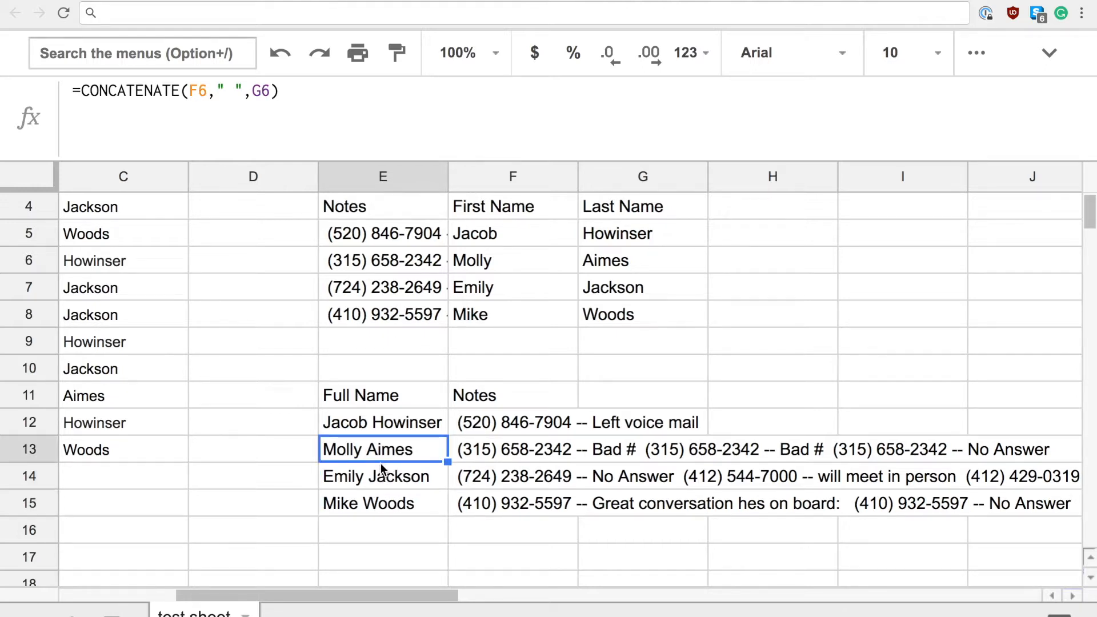
- Try a regular paste of the full names from E12:E15 starting at E17, and undo it
left_click(416, 423)
key("shift+Down")
key("shift+Down")
key("shift+Down")
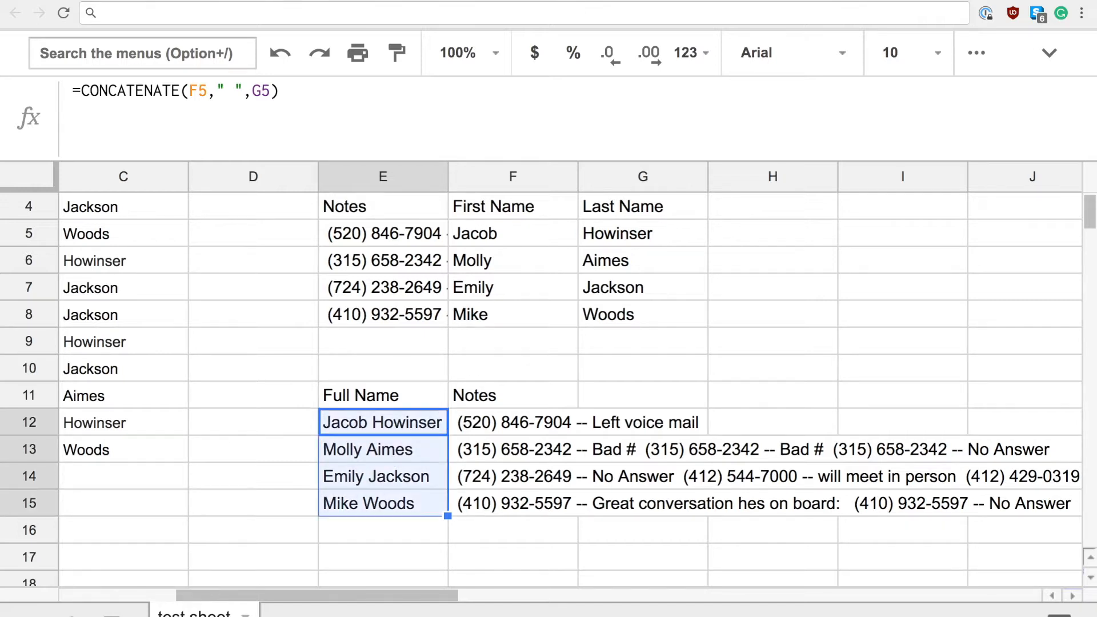
right_click(417, 427)
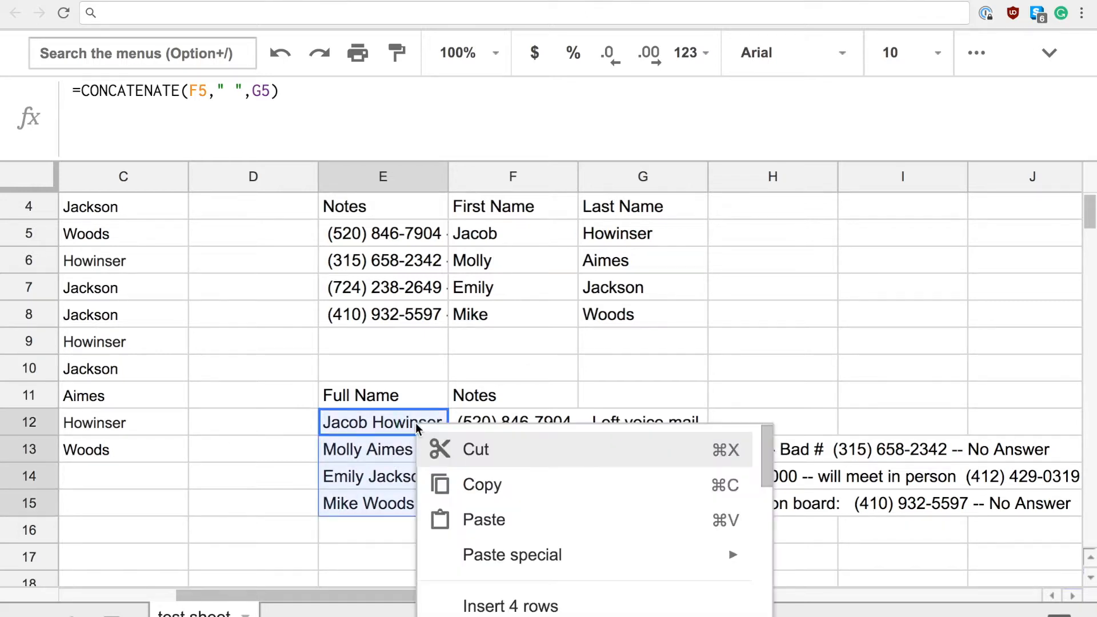
left_click(457, 481)
scroll(463, 465, "down", 1)
scroll(463, 465, "down", 2)
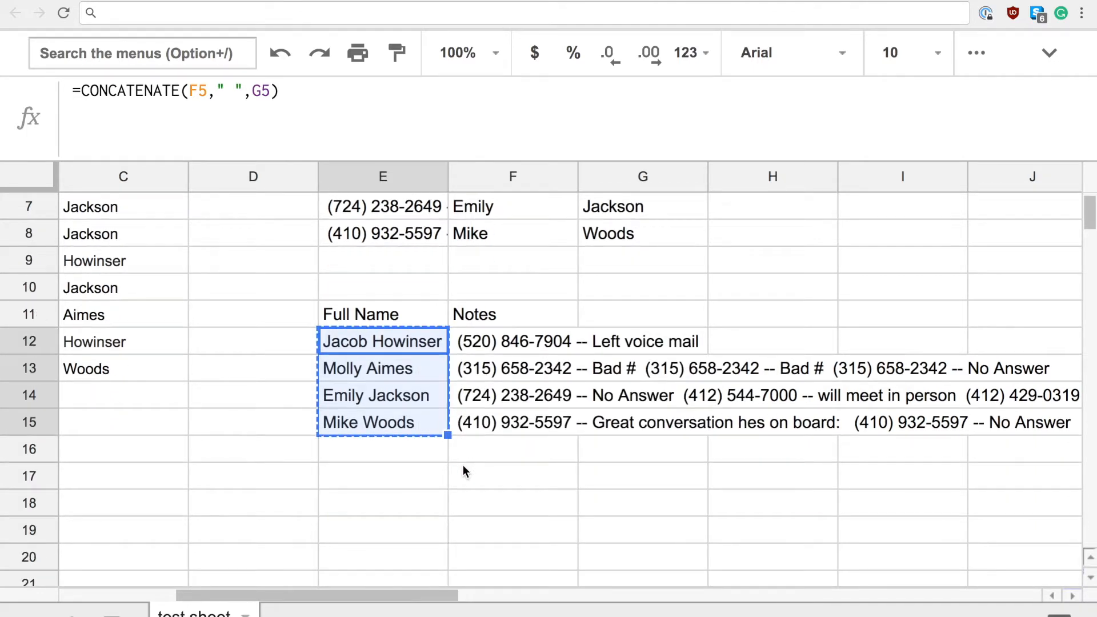
left_click(345, 482)
right_click(346, 485)
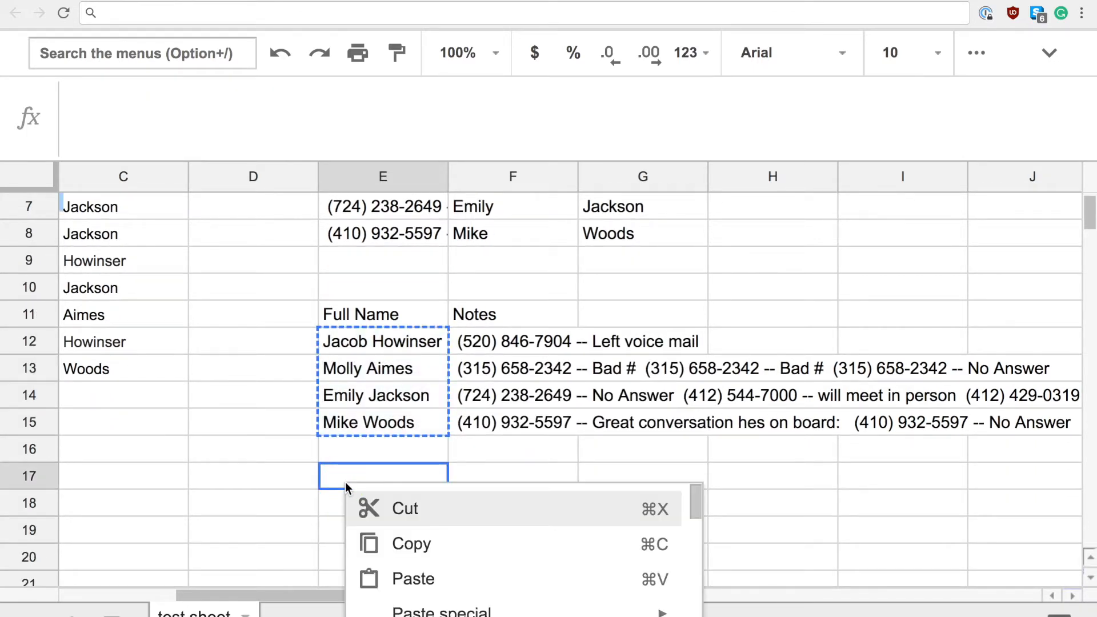
left_click(415, 579)
scroll(502, 502, "down", 2)
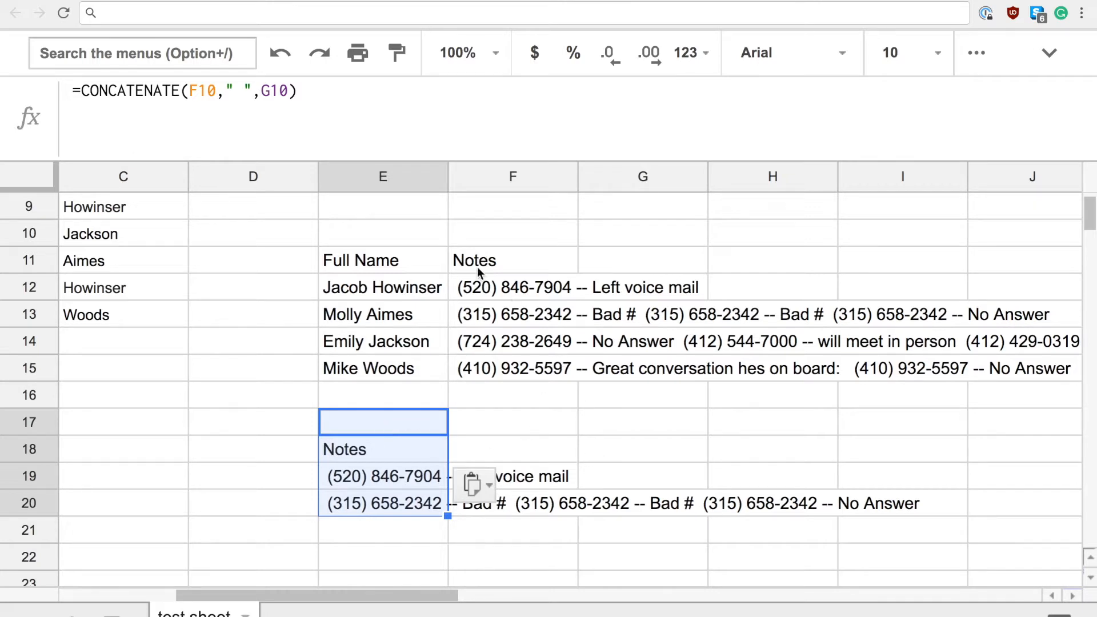
key("super+z")
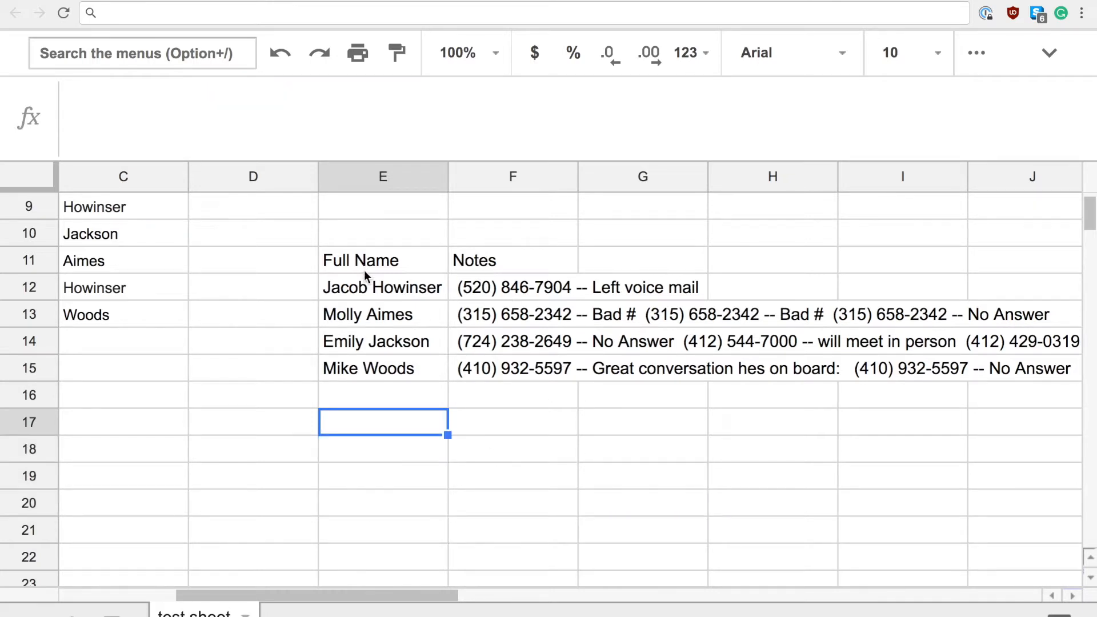
- Try a regular paste of the full names from E12:E15 starting at E18, and undo it
left_click(366, 286)
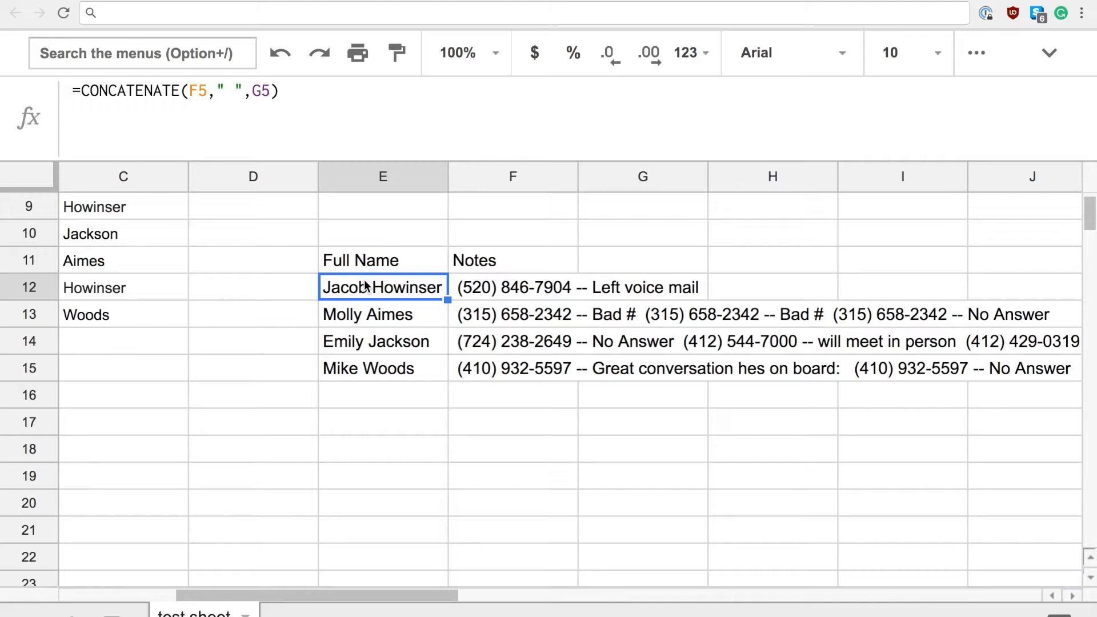
key("shift+Down")
key("shift+Down")
key("shift+Down")
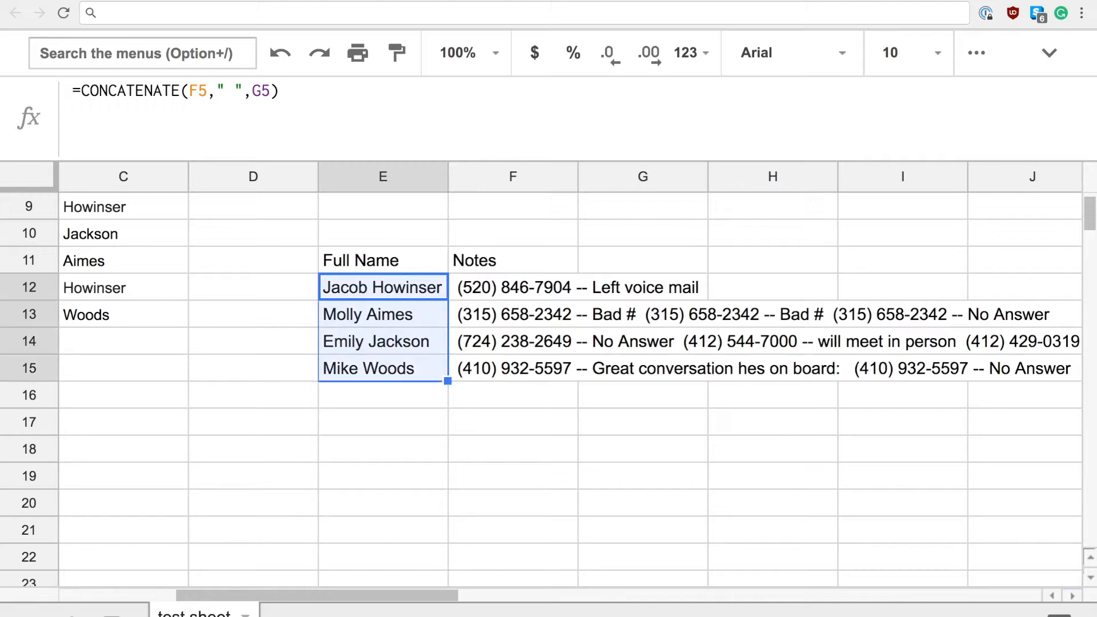
right_click(368, 283)
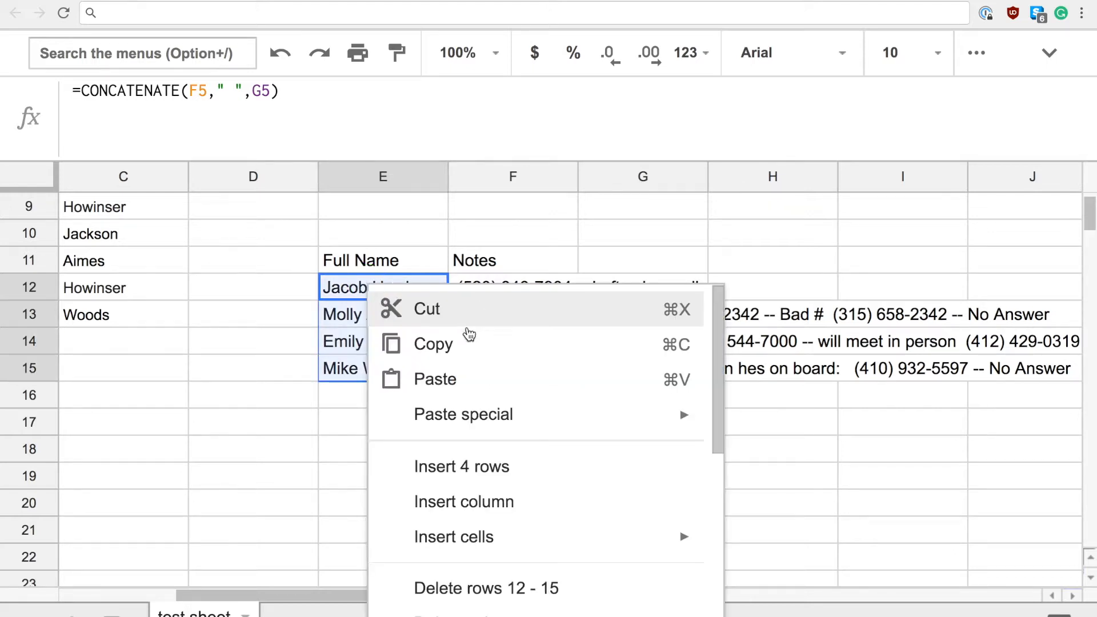
left_click(462, 347)
left_click(351, 445)
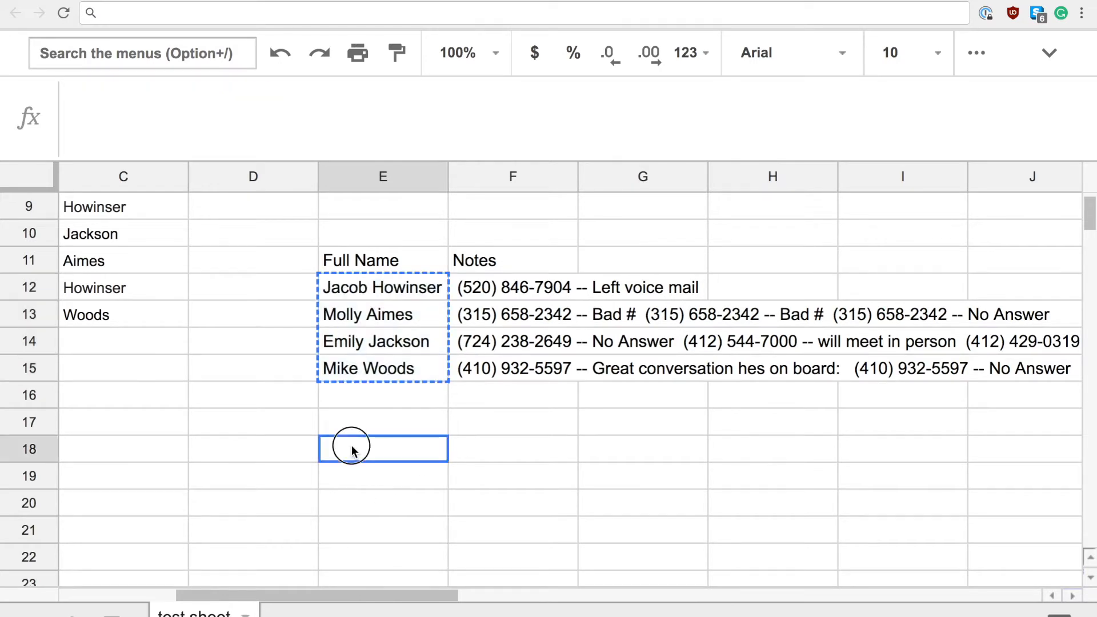
right_click(352, 444)
left_click(436, 536)
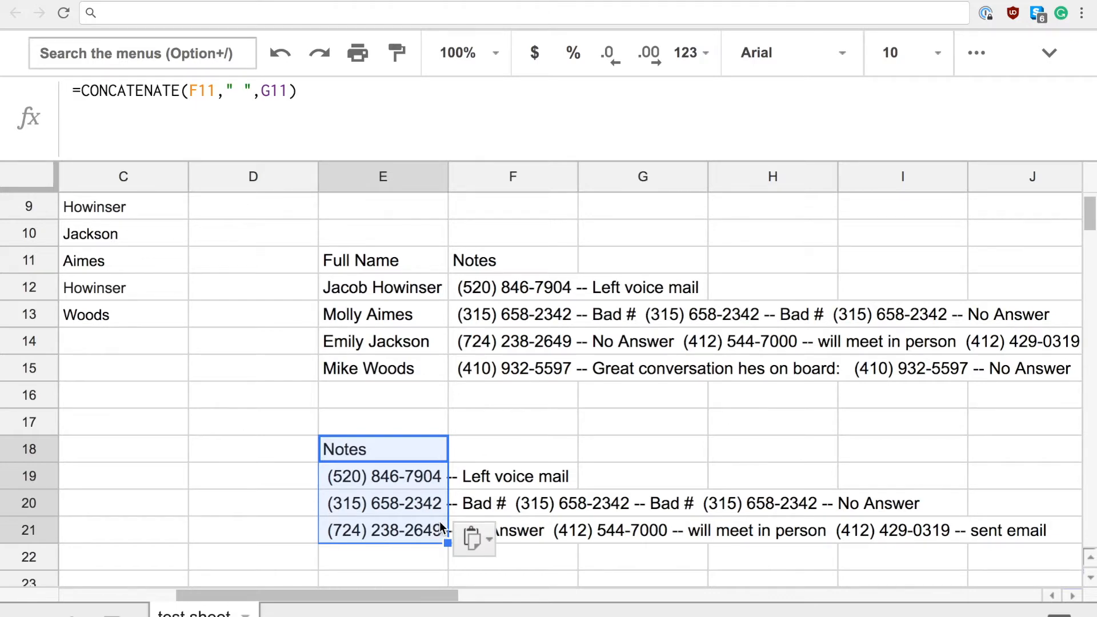
key("super+z")
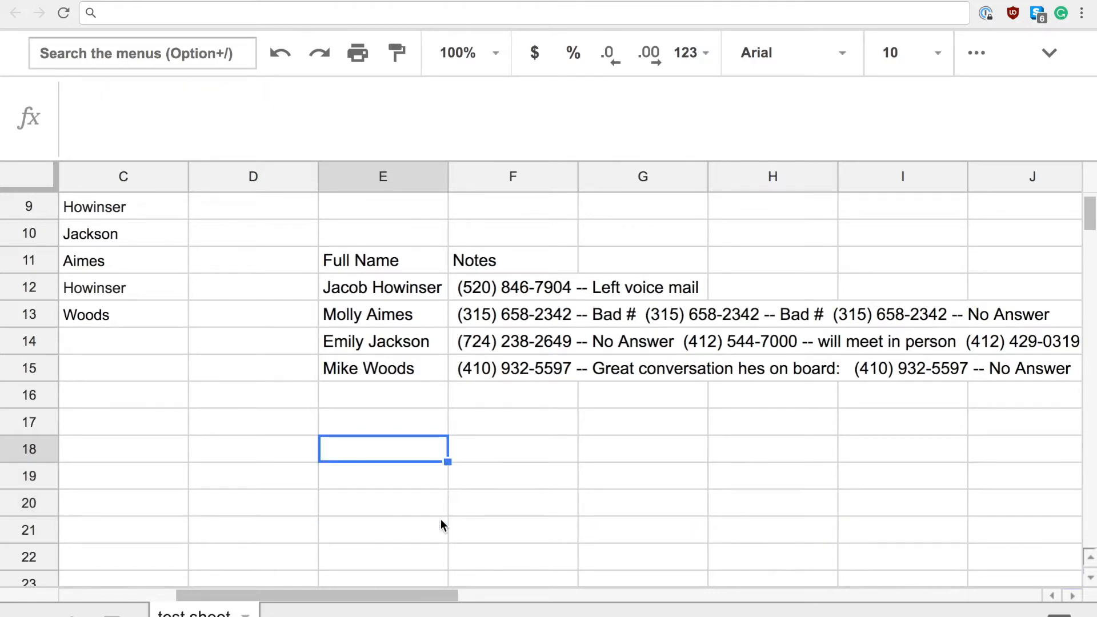
- Try copying the UNIQUE formula from cell E4 into cell I4, and clear the pasted formula
scroll(530, 438, "up", 1)
scroll(529, 440, "up", 4)
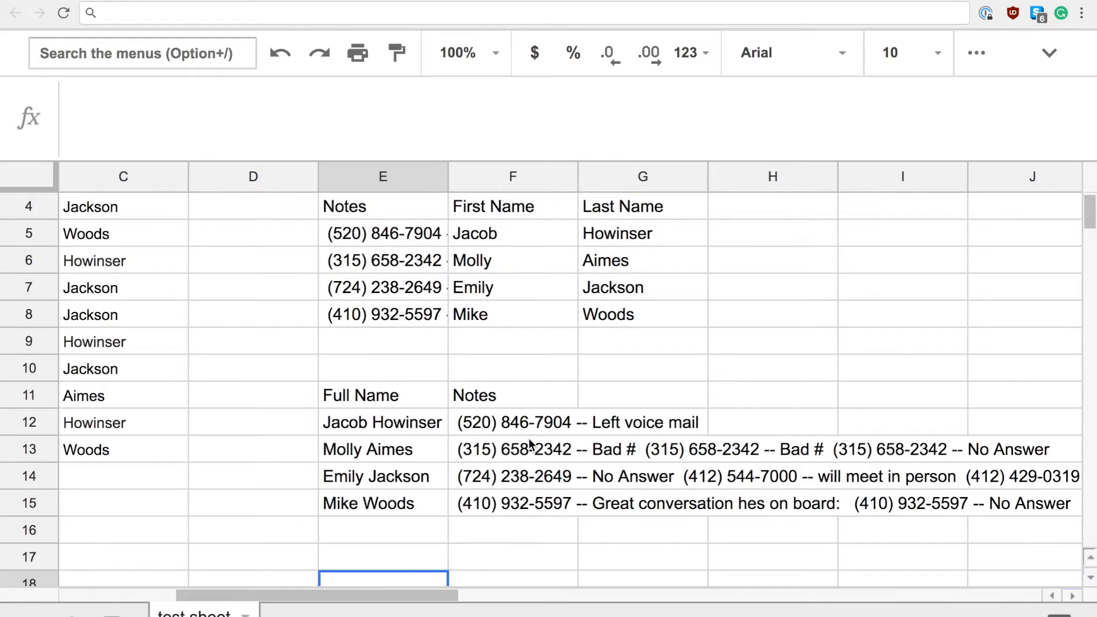
scroll(502, 395, "up", 2)
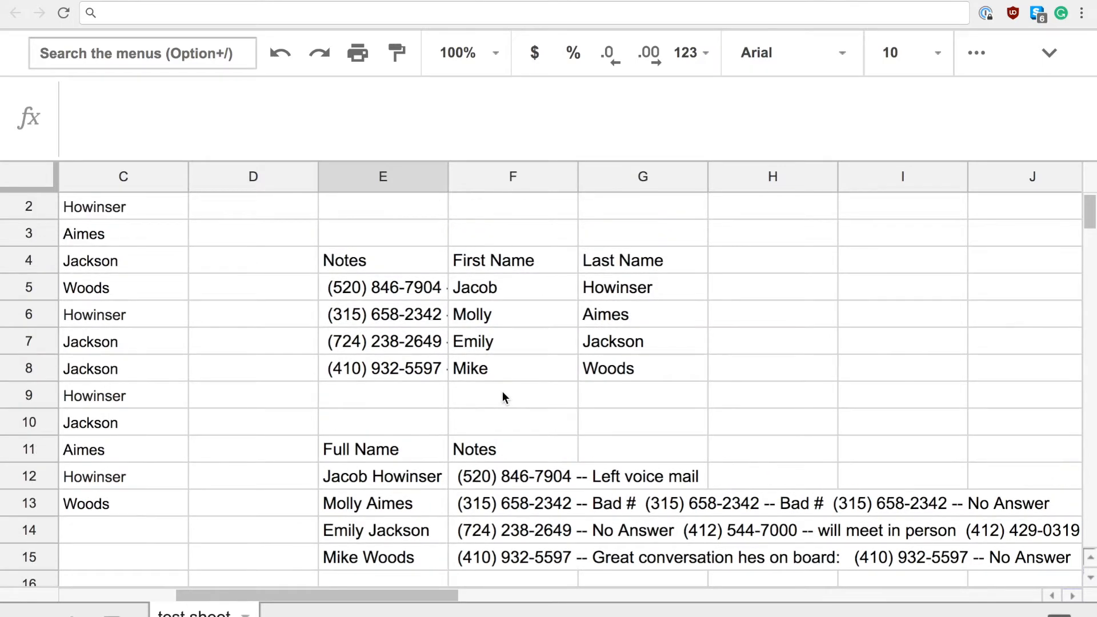
left_click(420, 271)
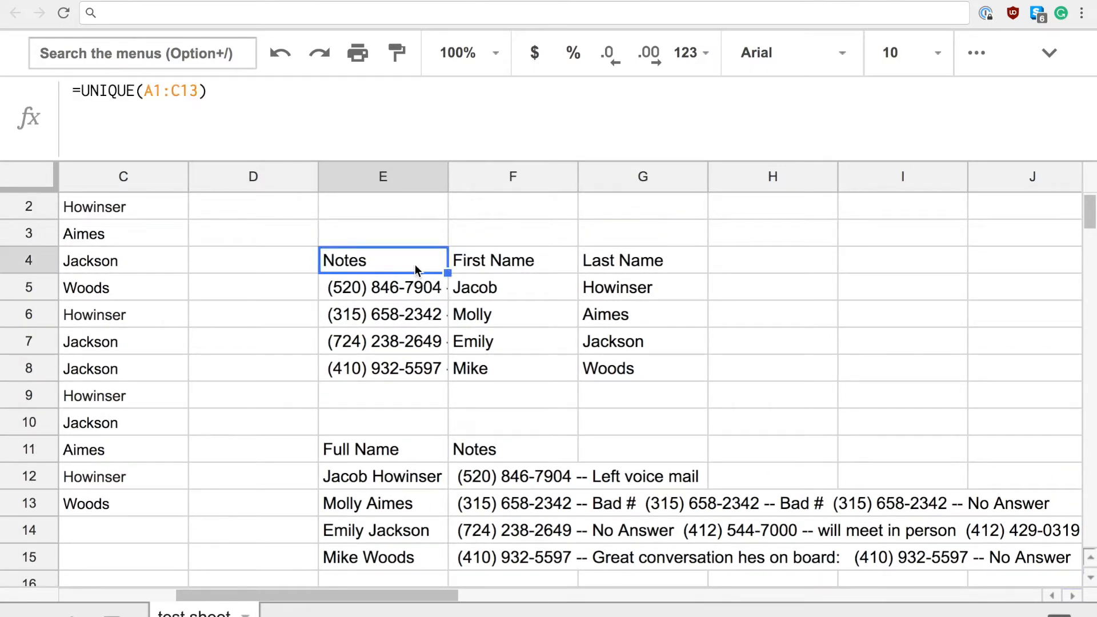
right_click(414, 268)
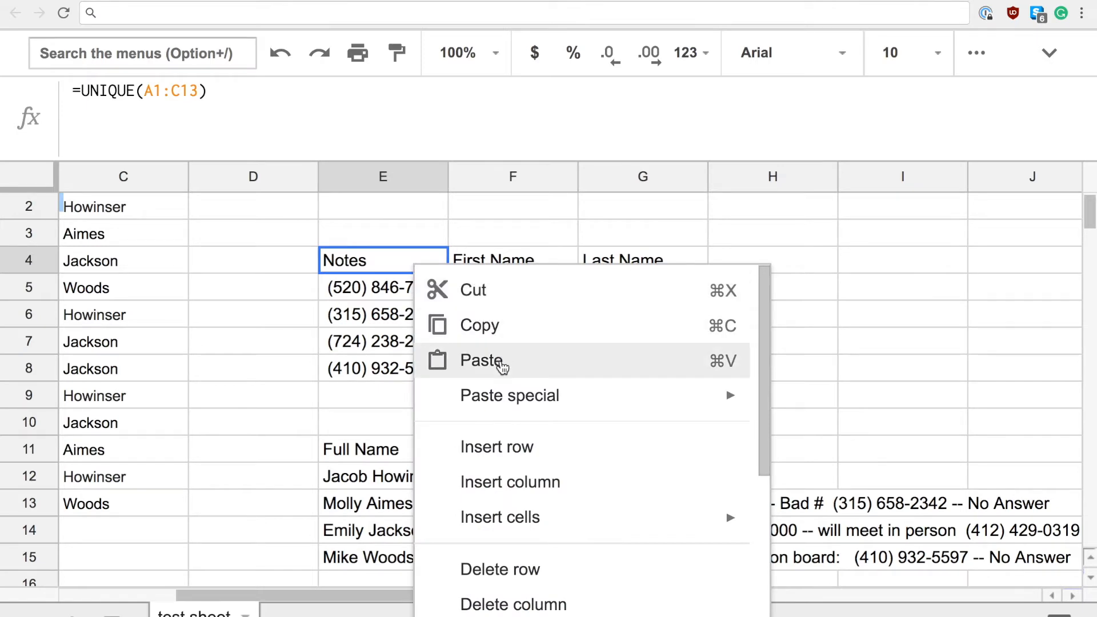
left_click(503, 328)
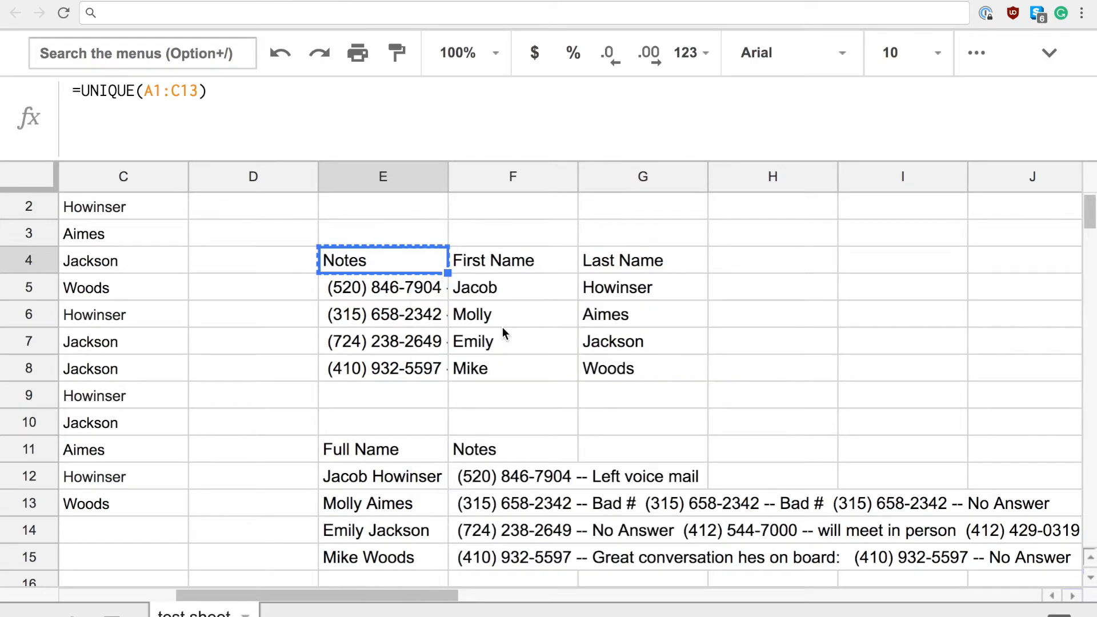
left_click(877, 259)
right_click(876, 260)
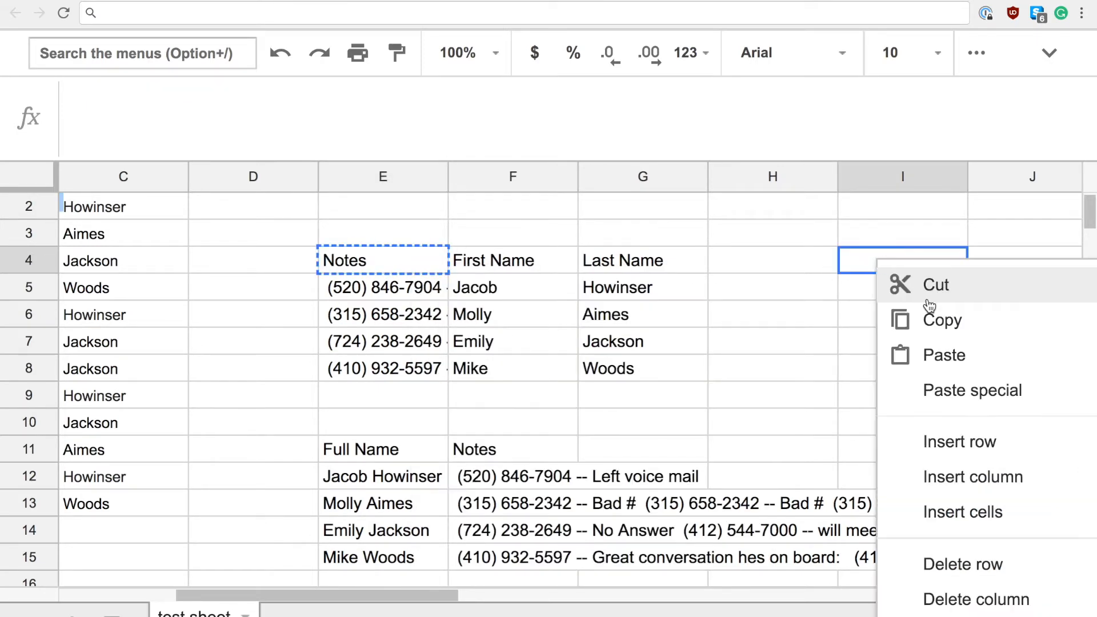
left_click(944, 354)
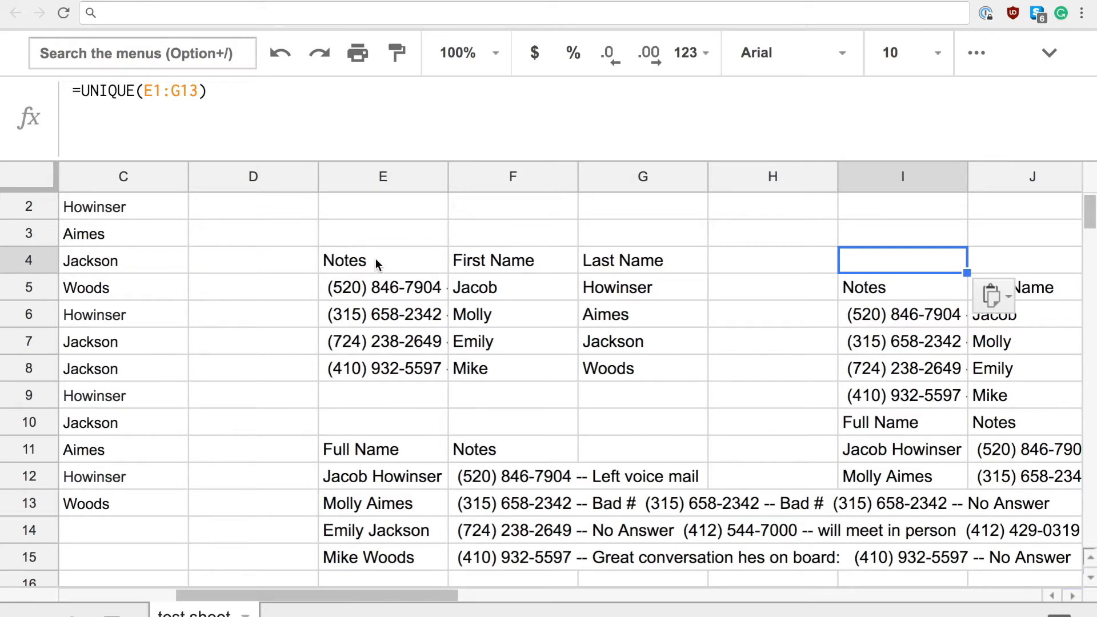
key("Delete")
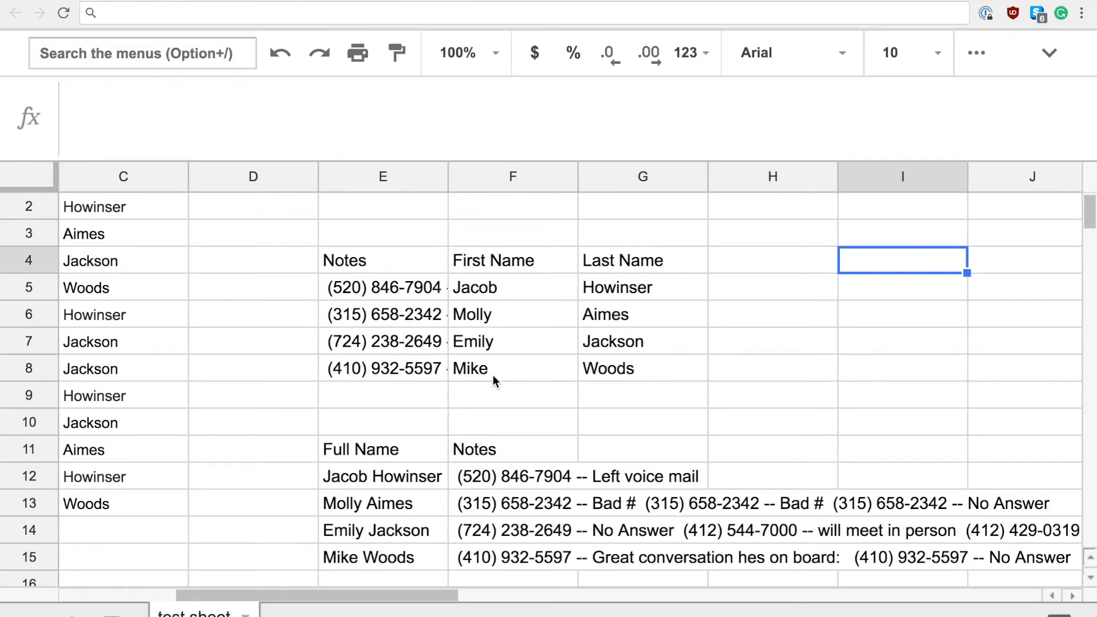
- Copy the full names in E12:E15
scroll(383, 404, "down", 2)
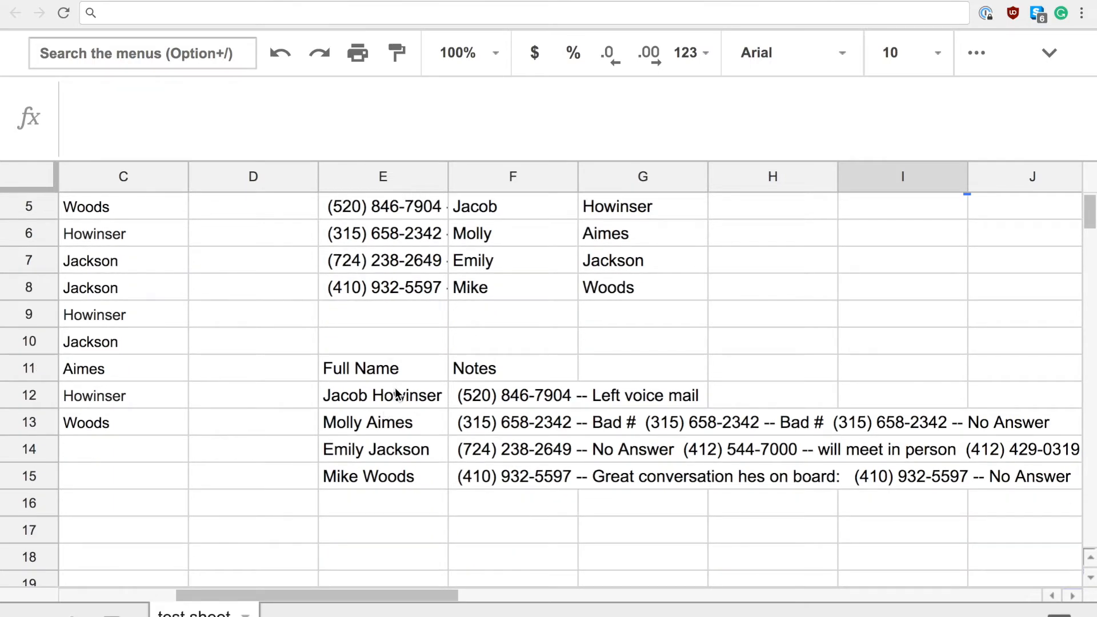
left_click(398, 399)
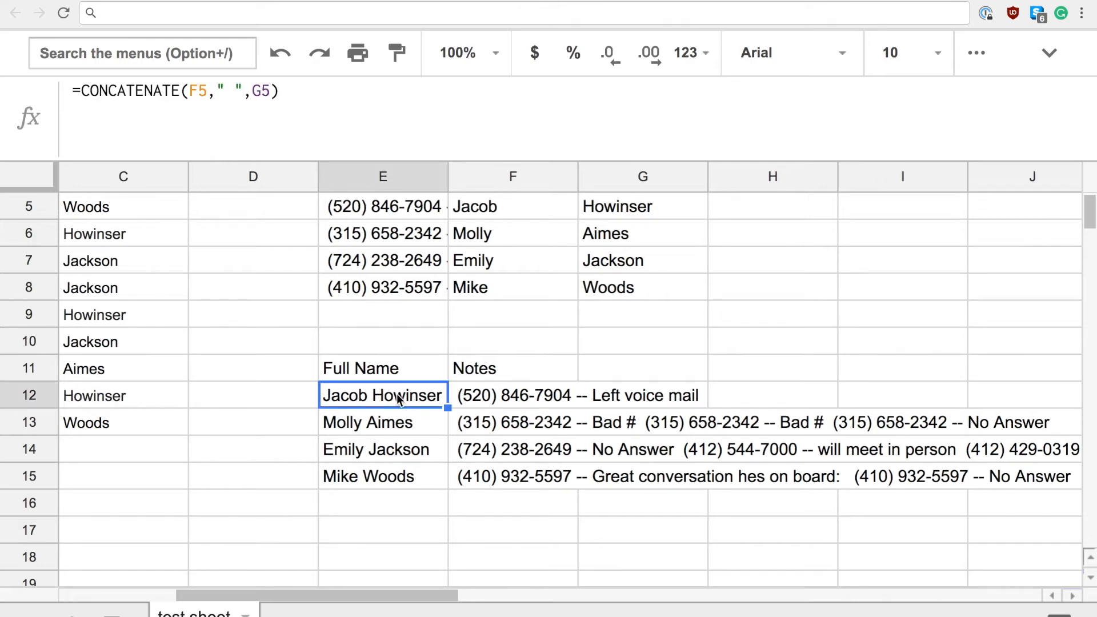
key("shift+Down")
key("shift+Down")
key("shift+Down")
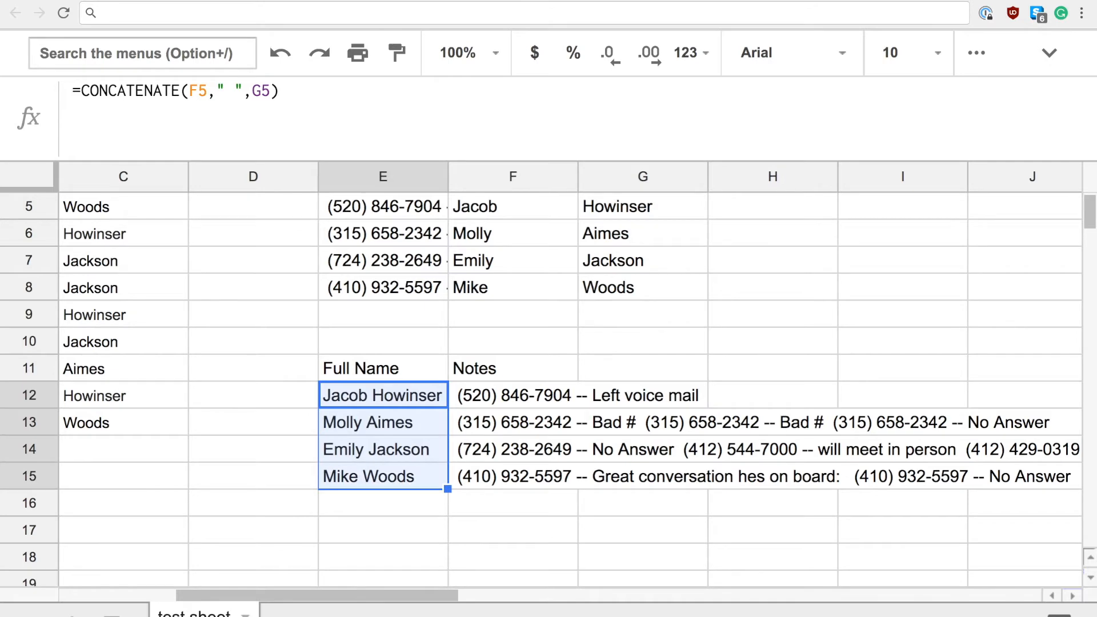
scroll(541, 392, "down", 1)
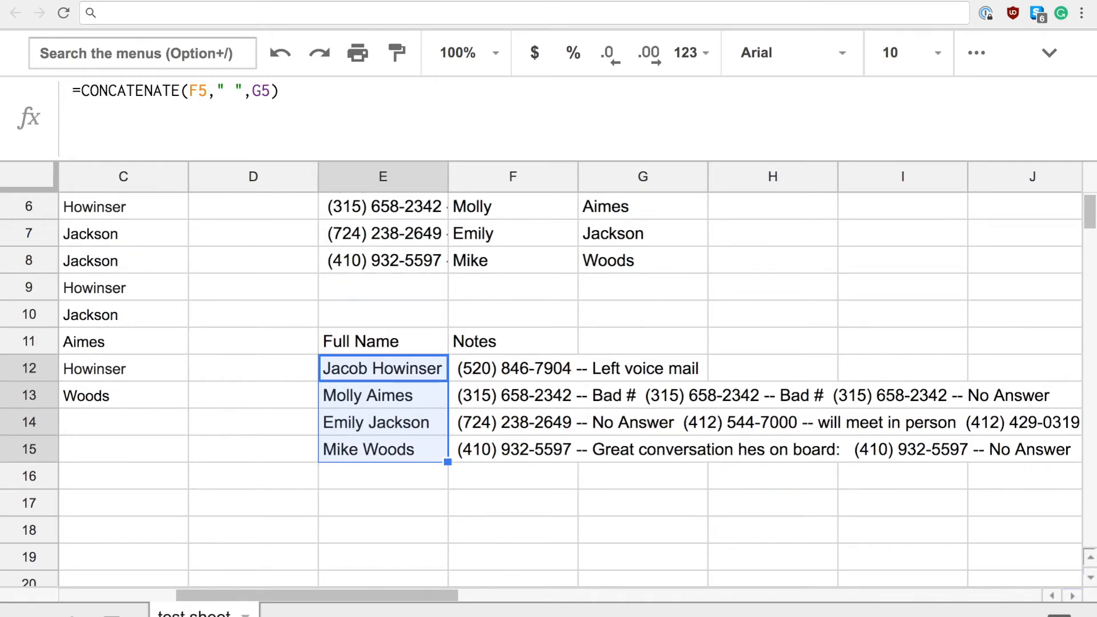
right_click(398, 400)
left_click(466, 455)
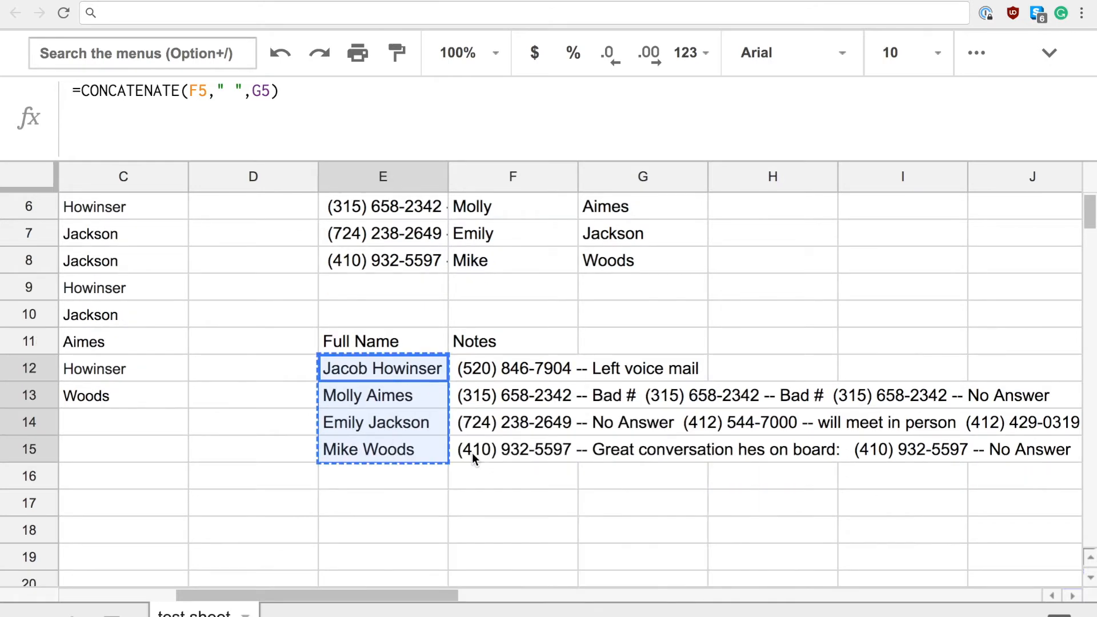
- Paste the copied full names as values only, starting at E18
scroll(472, 458, "down", 2)
left_click(369, 482)
right_click(369, 482)
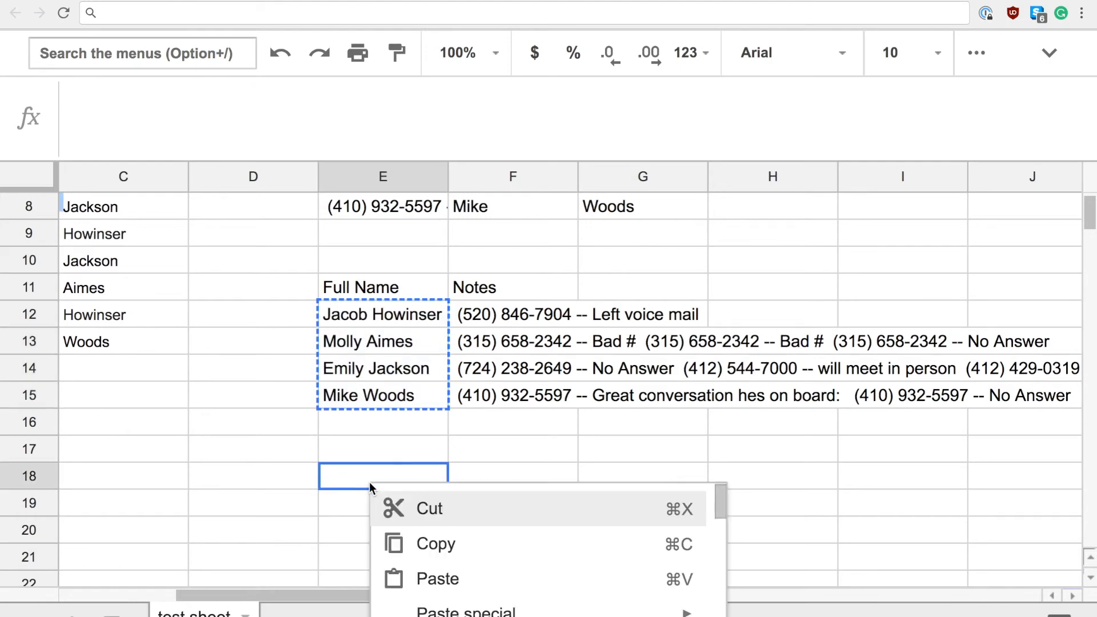
scroll(445, 549, "down", 2)
mouse_move(446, 553)
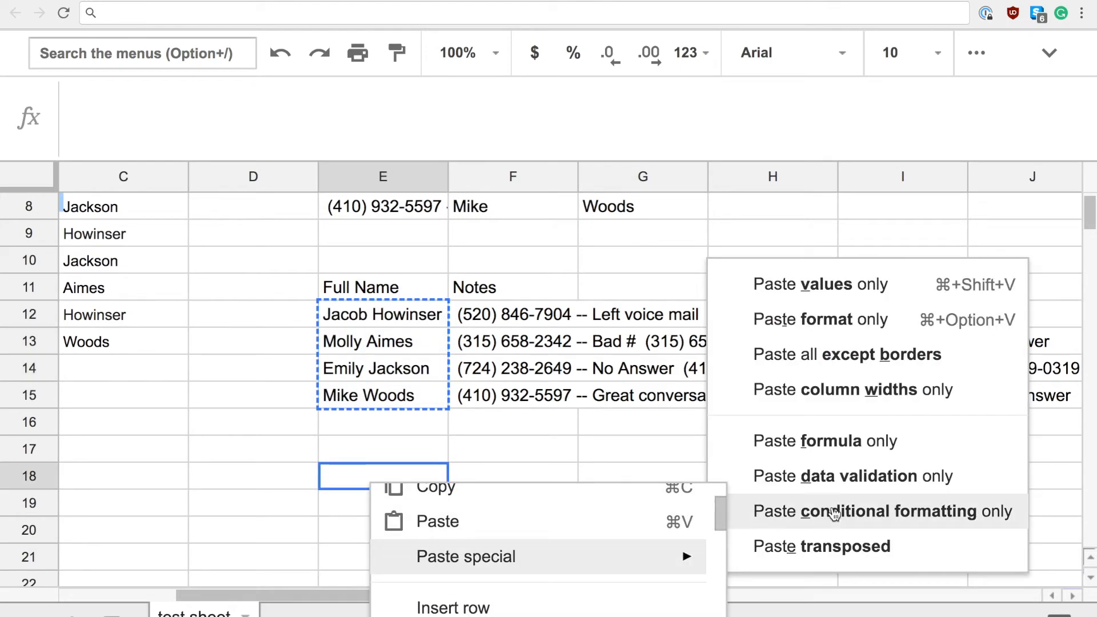
left_click(858, 295)
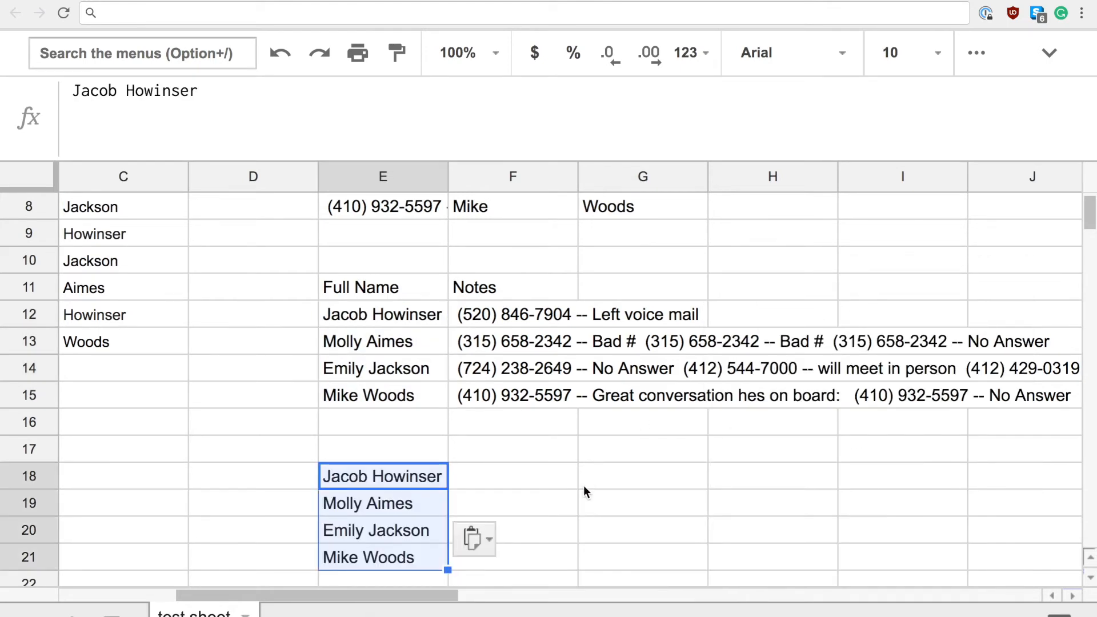
left_click(581, 485)
- Compare the contents of the pasted names in E18:E21 with the CONCATENATE formulas in E12 and E13
left_click(417, 483)
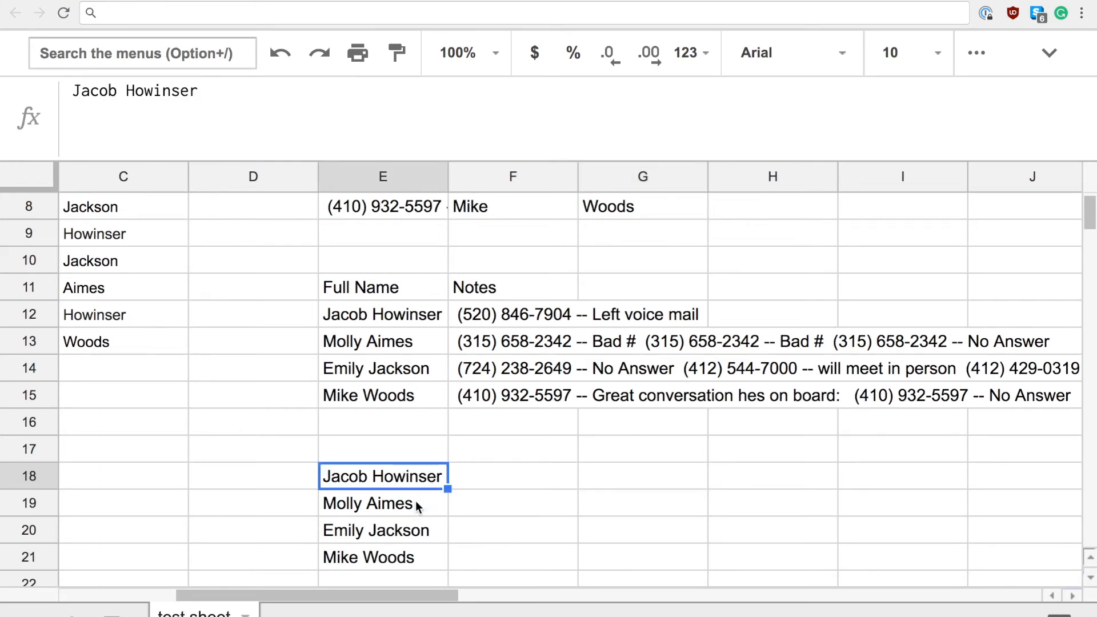
left_click(416, 501)
left_click(410, 531)
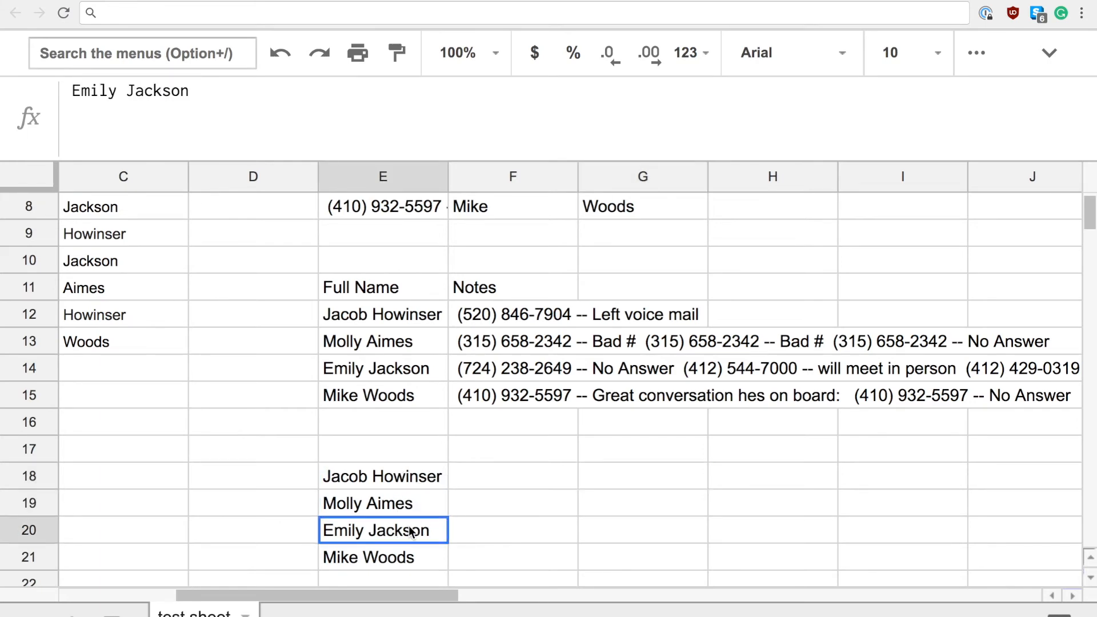
left_click(403, 560)
left_click(395, 319)
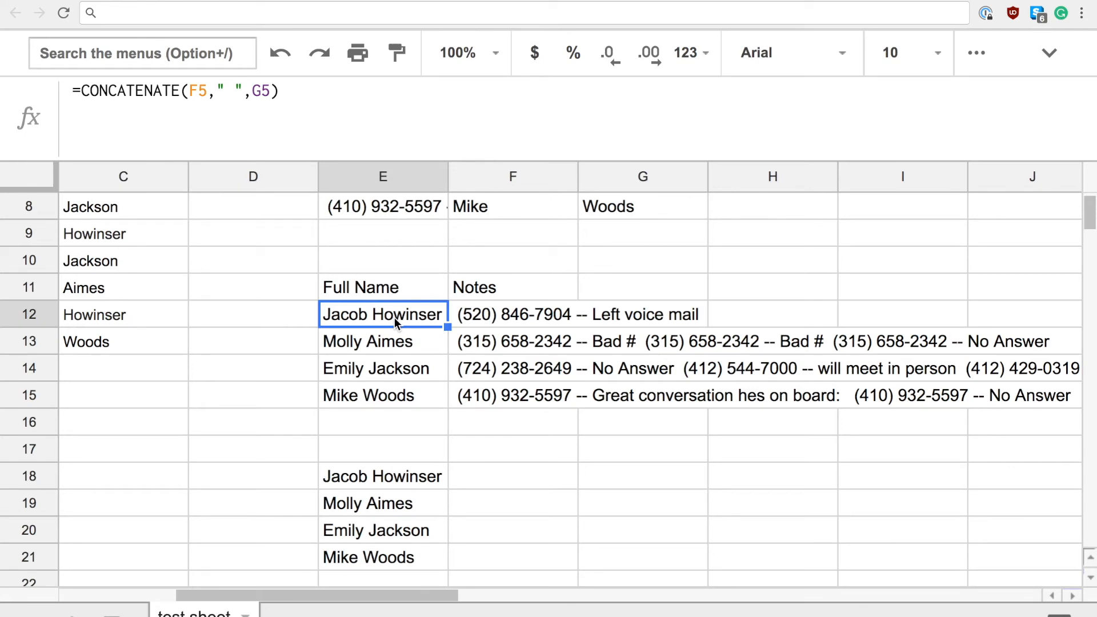
left_click(397, 342)
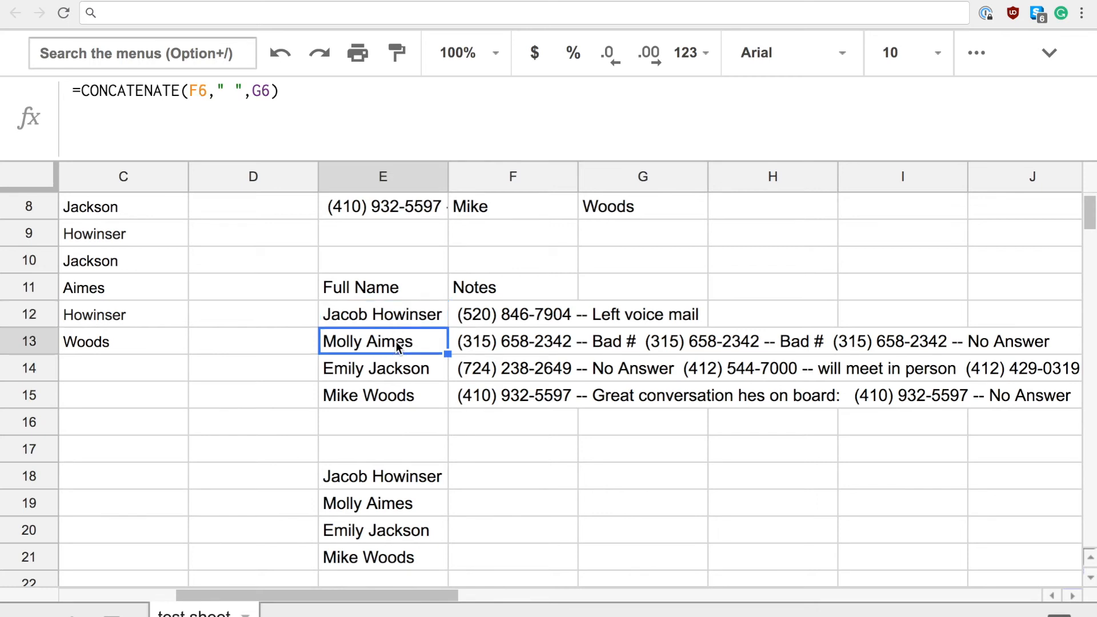
left_click(396, 483)
left_click(396, 505)
left_click(415, 534)
left_click(419, 557)
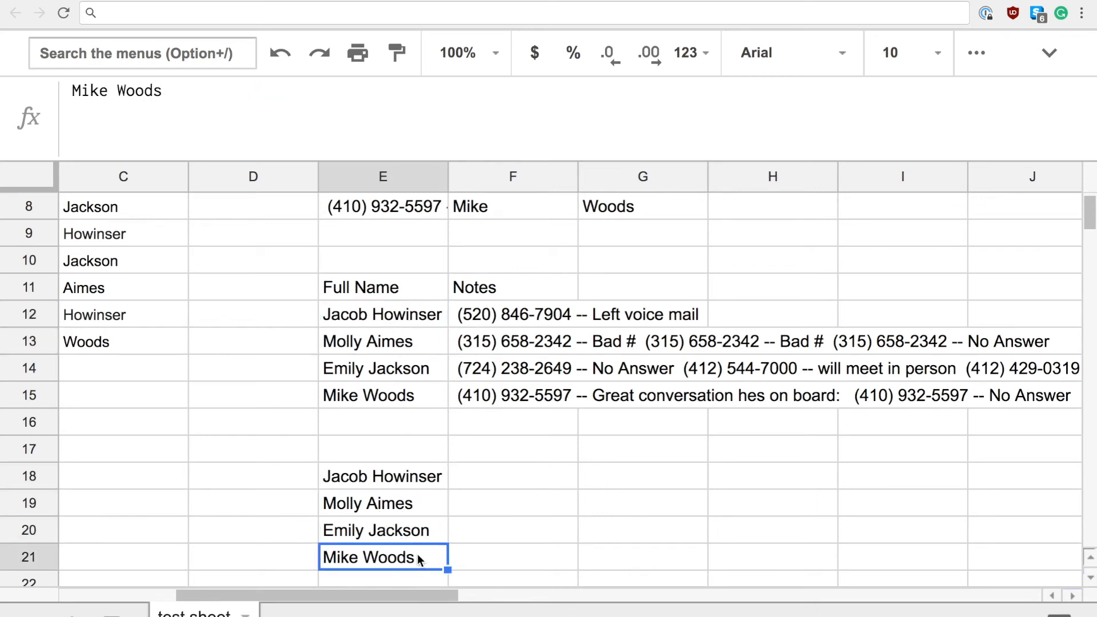
- Clear the pasted full names from E18:E21
left_click(417, 484)
left_click_drag(415, 484, 415, 558)
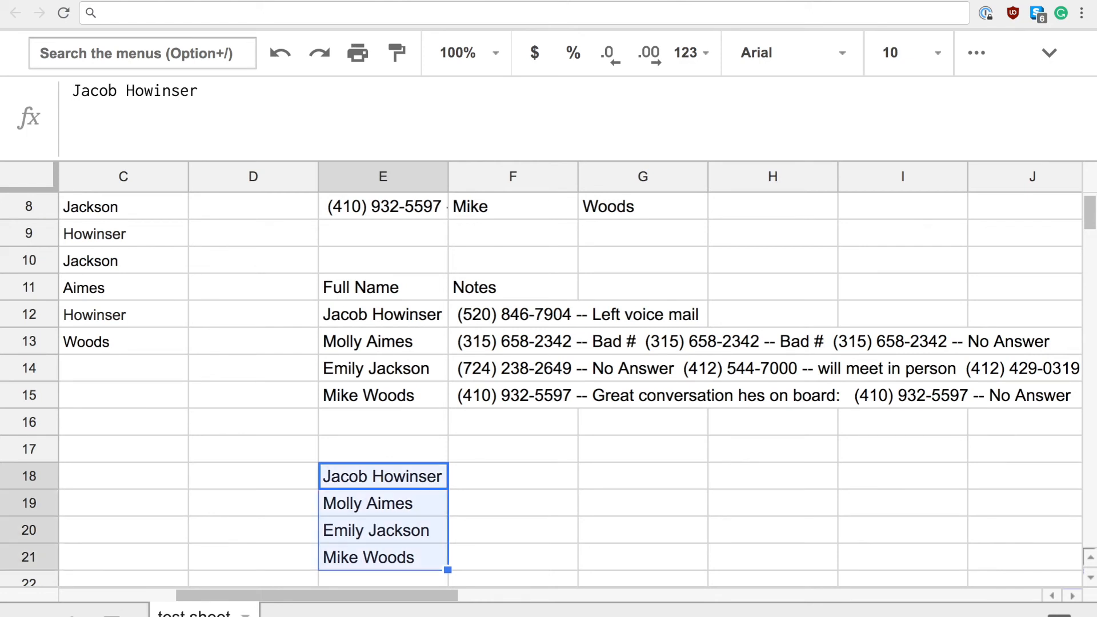
key("Delete")
- Copy the Full Name and Notes table in E11:F15 and paste it as values only starting at E18
left_click(410, 315)
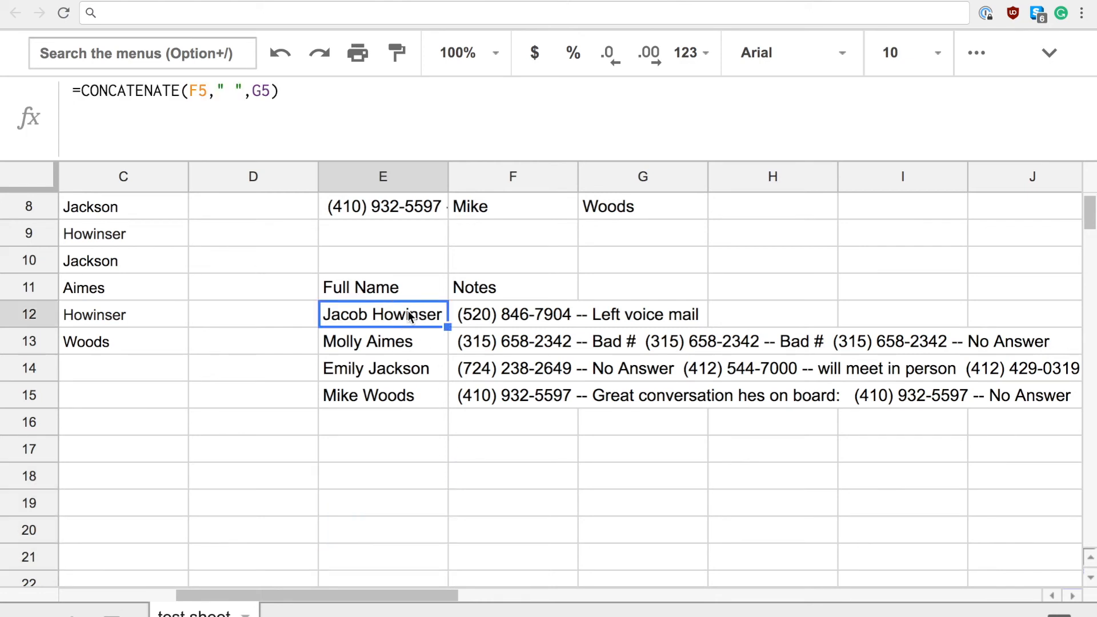
left_click_drag(421, 286, 507, 393)
key("super+c")
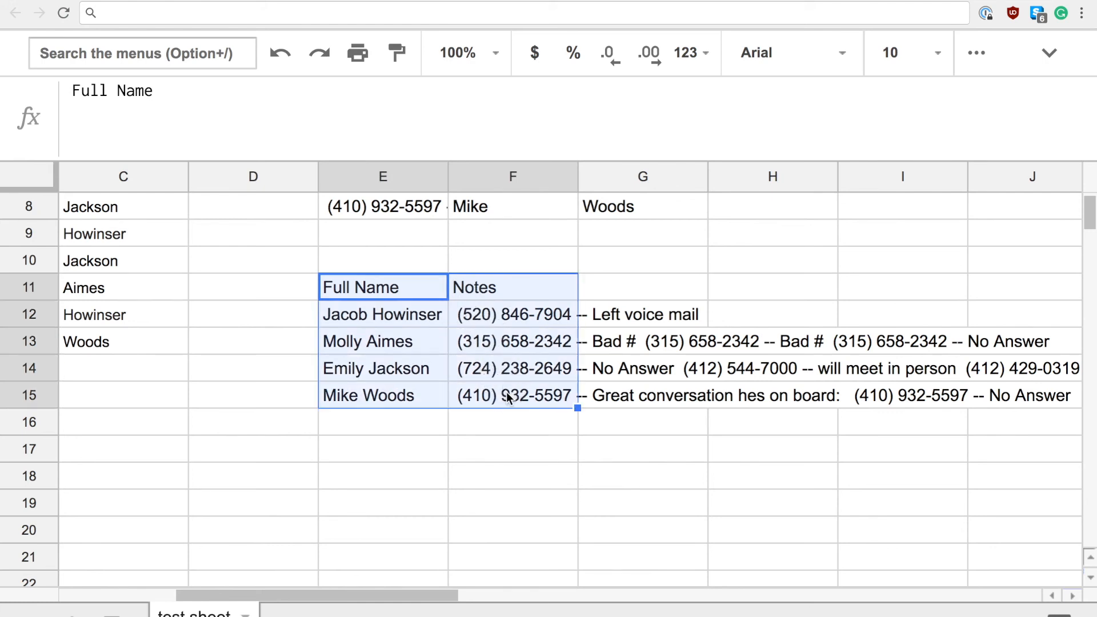
left_click(389, 486)
right_click(389, 488)
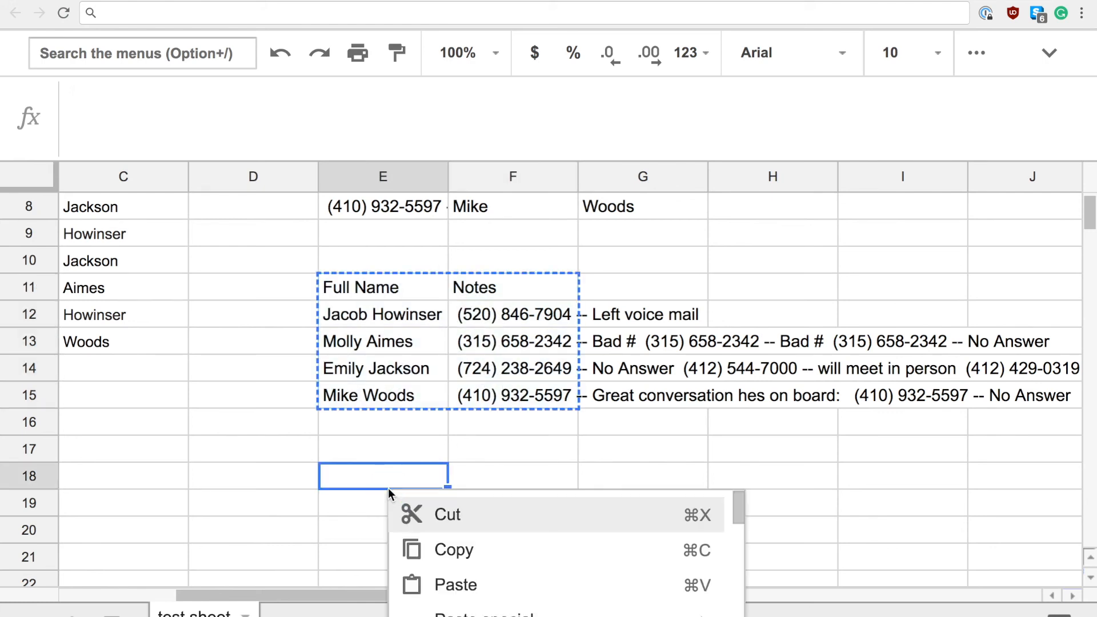
mouse_move(499, 614)
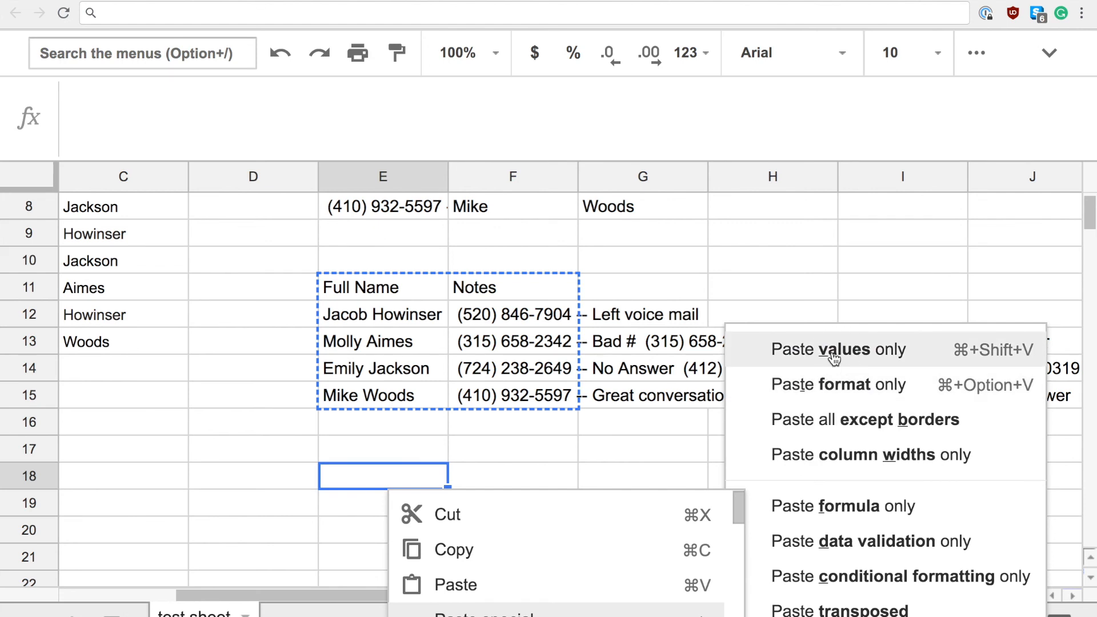
left_click(826, 290)
left_click(732, 457)
scroll(732, 456, "down", 3)
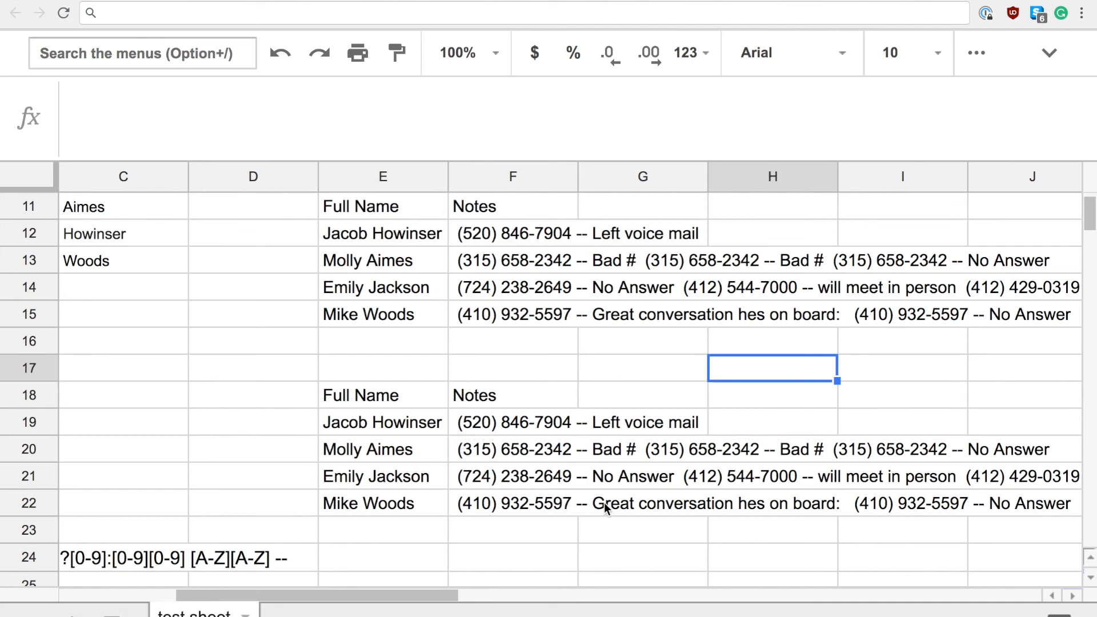
scroll(547, 441, "up", 2)
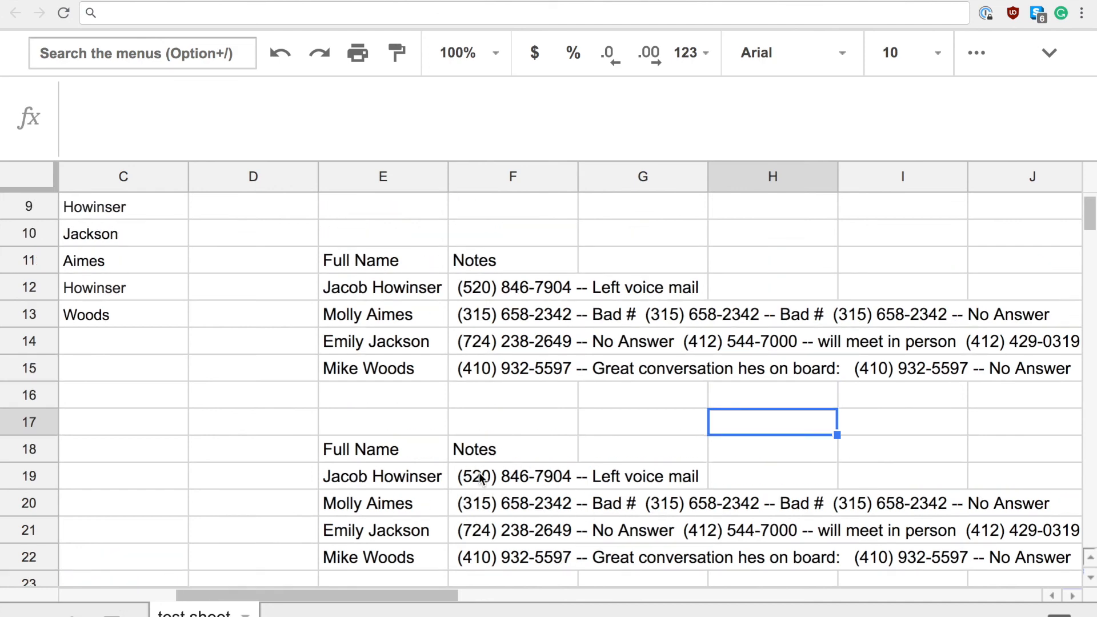